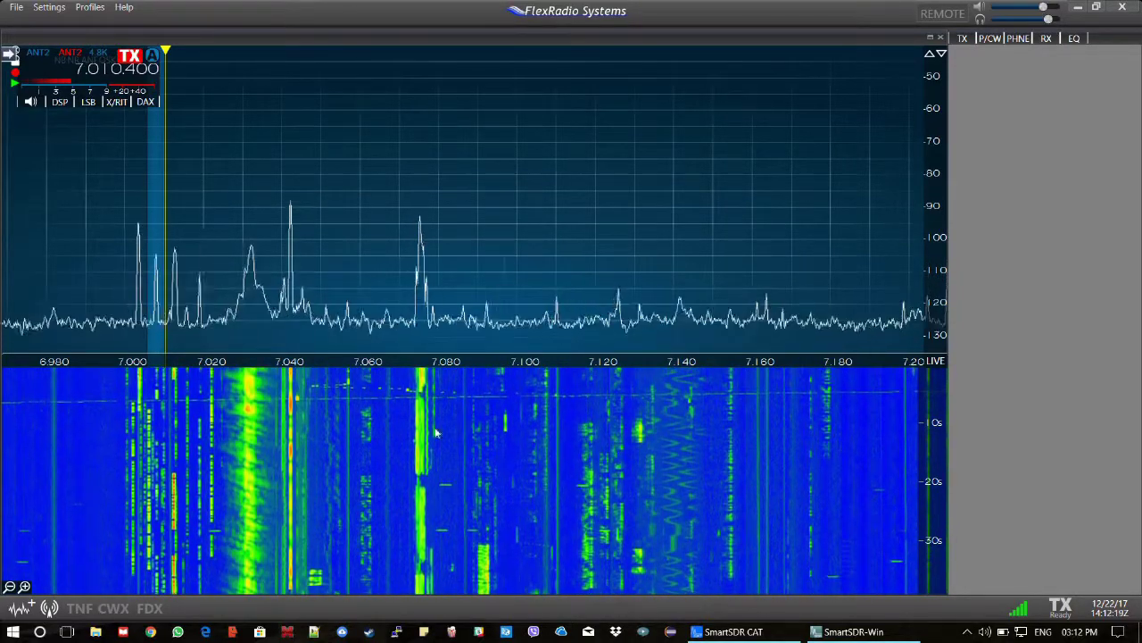
Tune slice A to 7.010.500 and show the TX, RX and EQ control sections
scroll(548, 341, "up", 1)
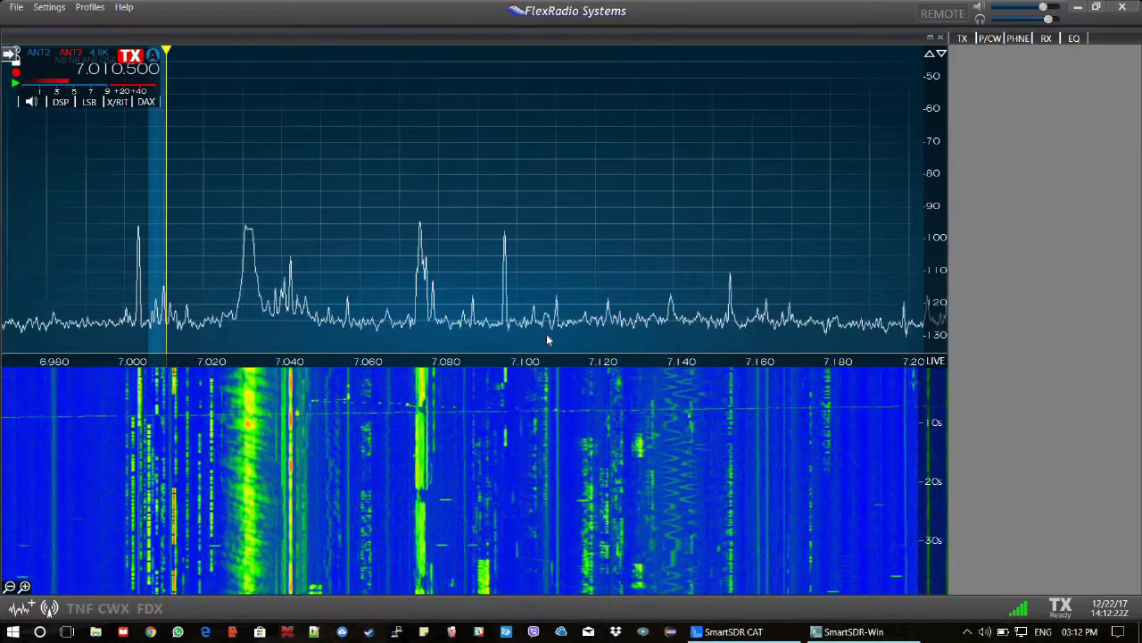
left_click(964, 40)
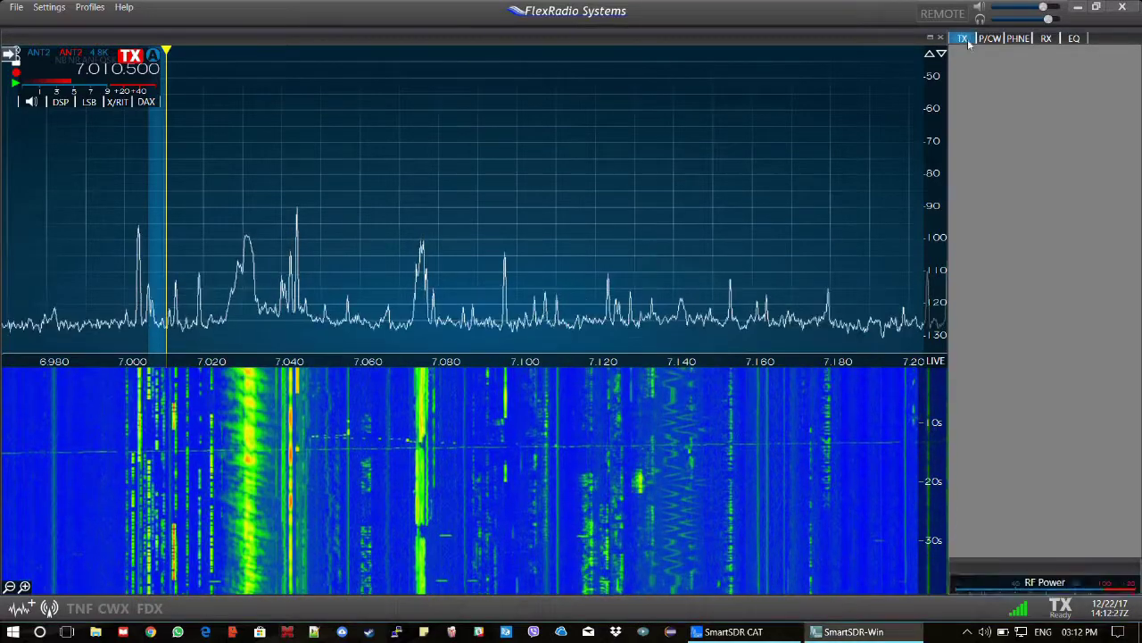
left_click(1050, 38)
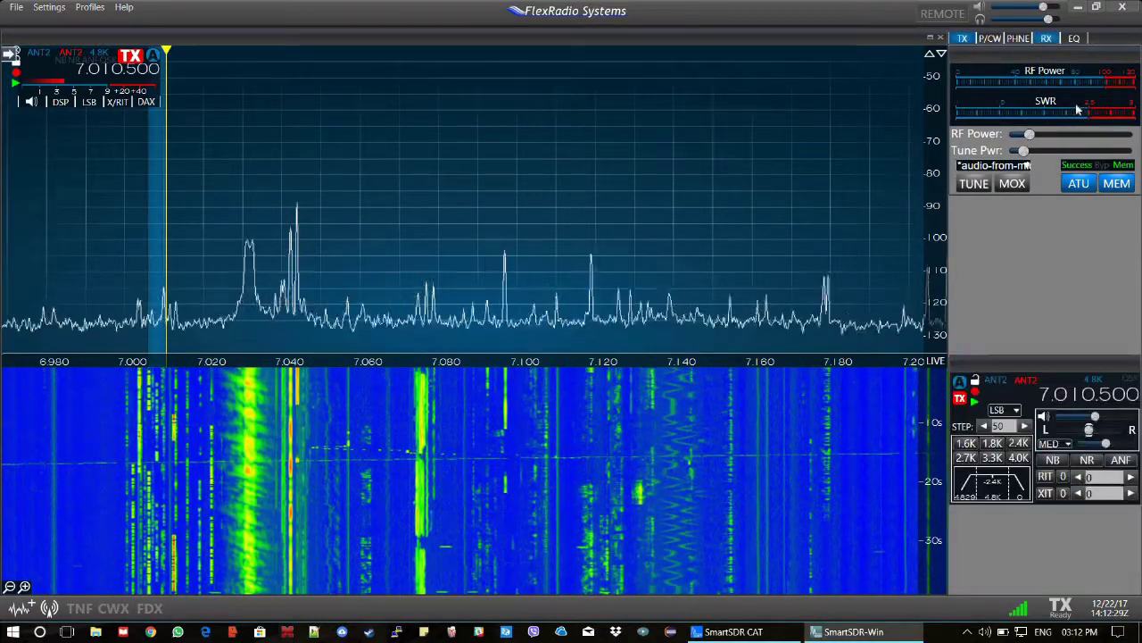
left_click(1076, 38)
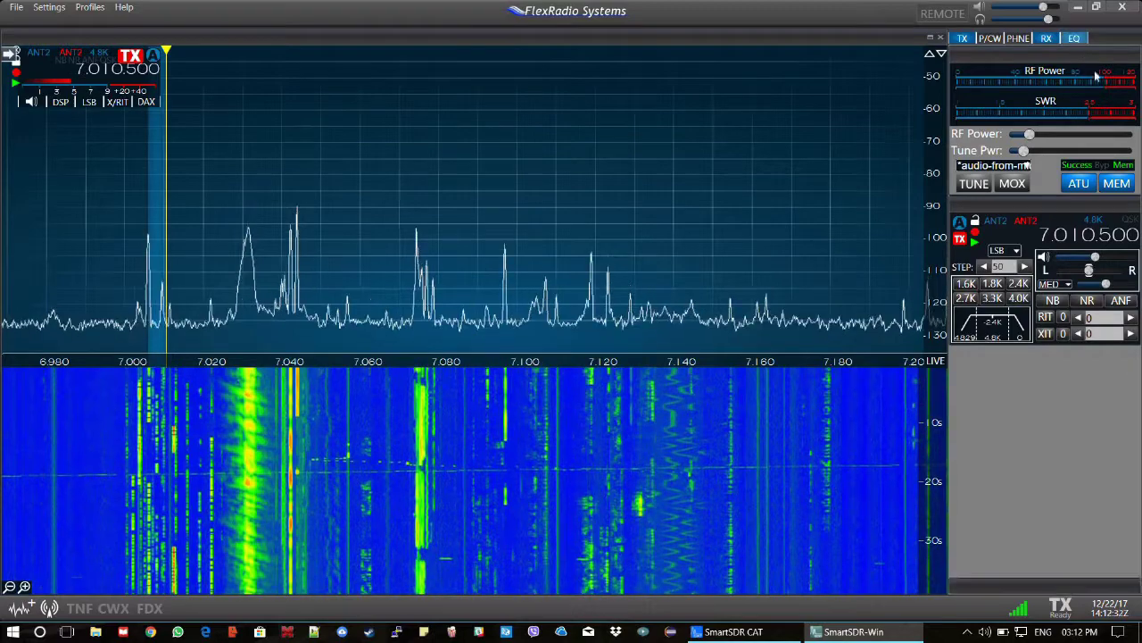
Hide the TX controls and show the P/CW and PHNE controls alongside RX and EQ
left_click(964, 39)
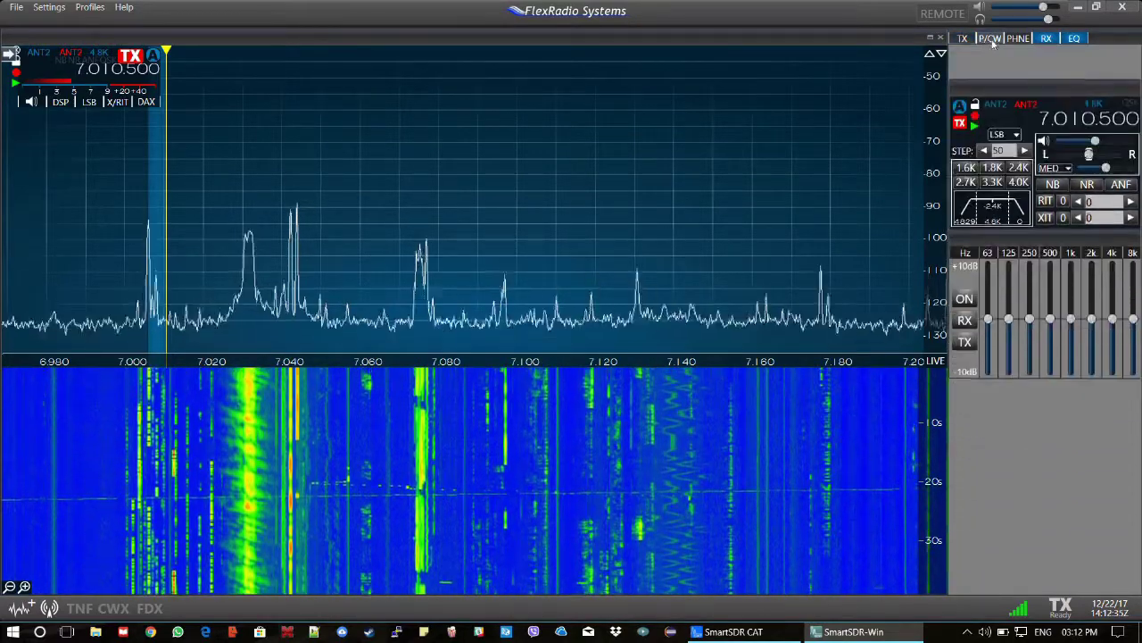
left_click(995, 39)
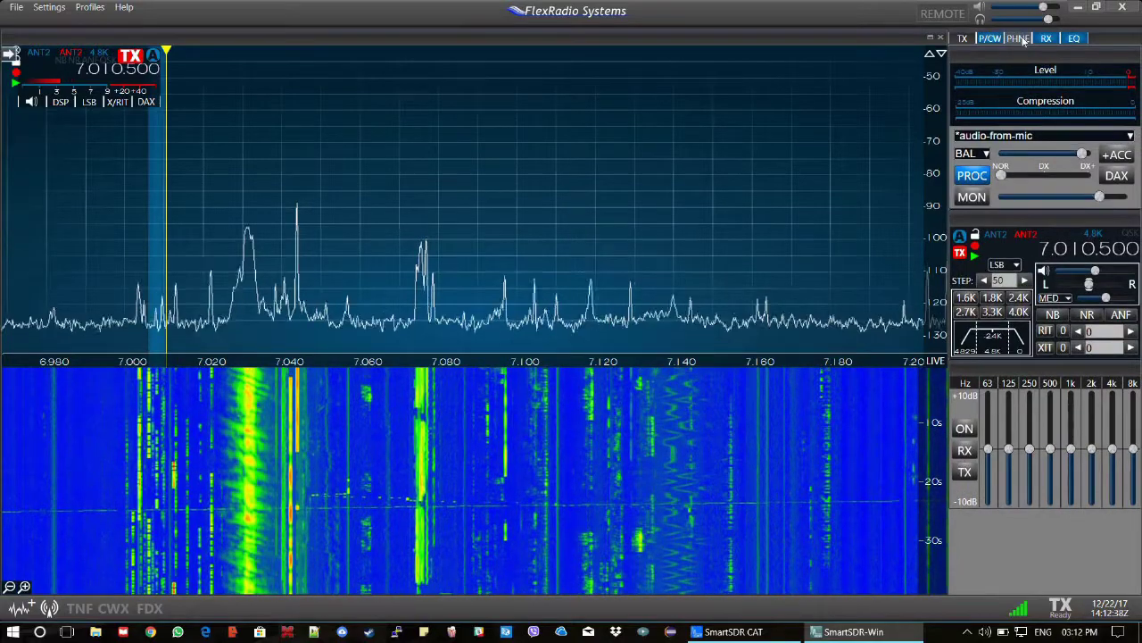
left_click(1019, 39)
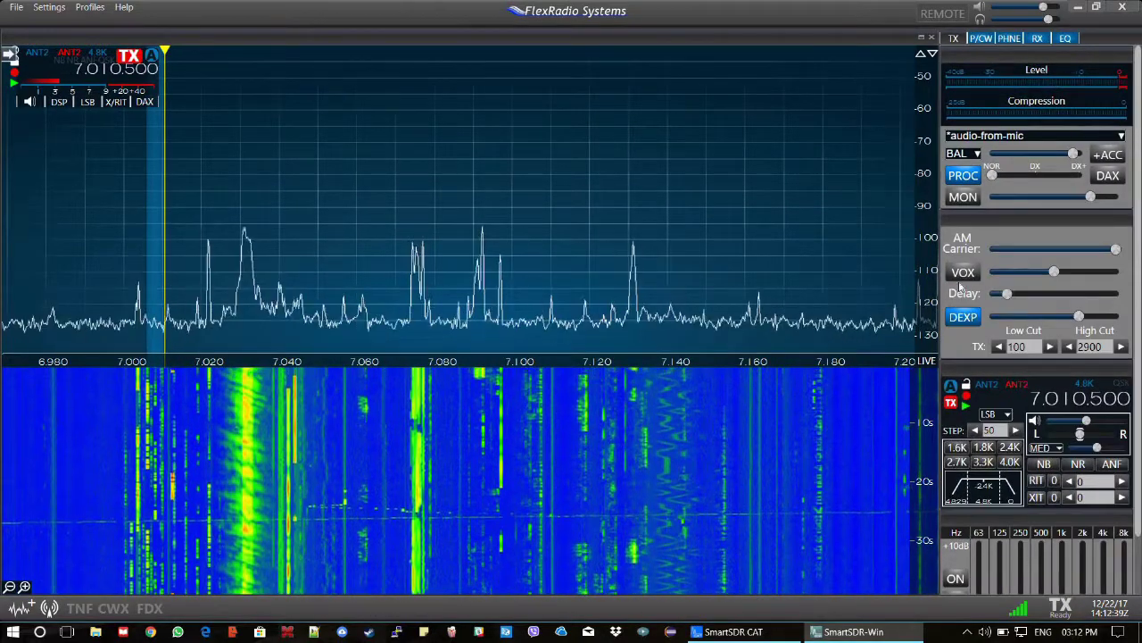
Hide the P/CW and PHNE controls and show the TX controls again
left_click(981, 38)
left_click(1009, 38)
left_click(953, 39)
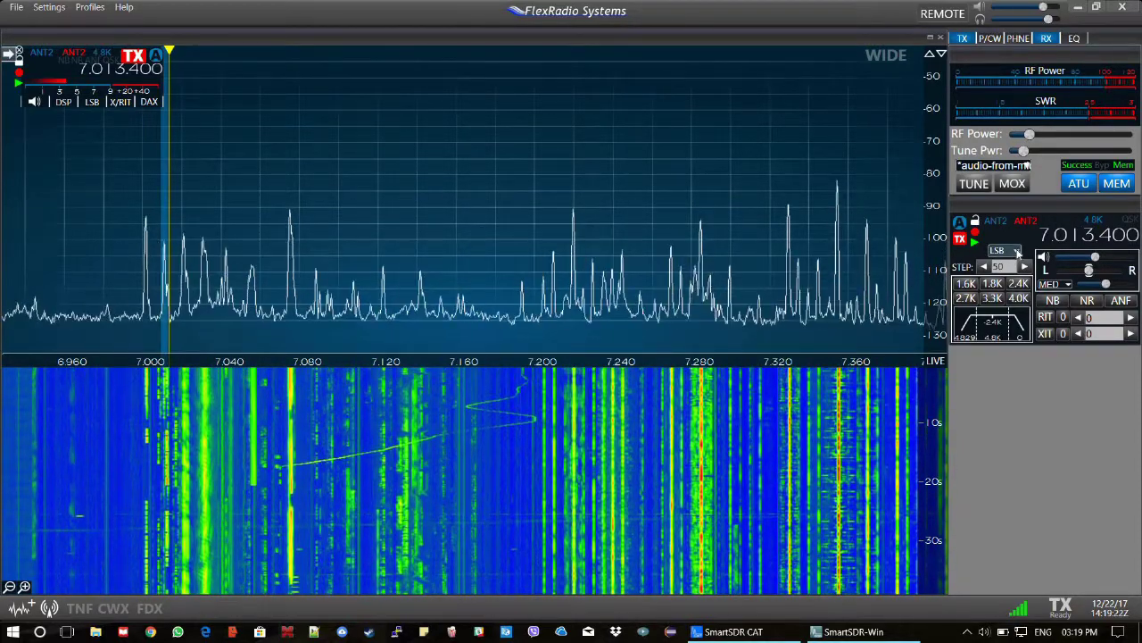
Examine the demodulation modes and filter width presets offered for slice A in the receive controls
left_click(1016, 251)
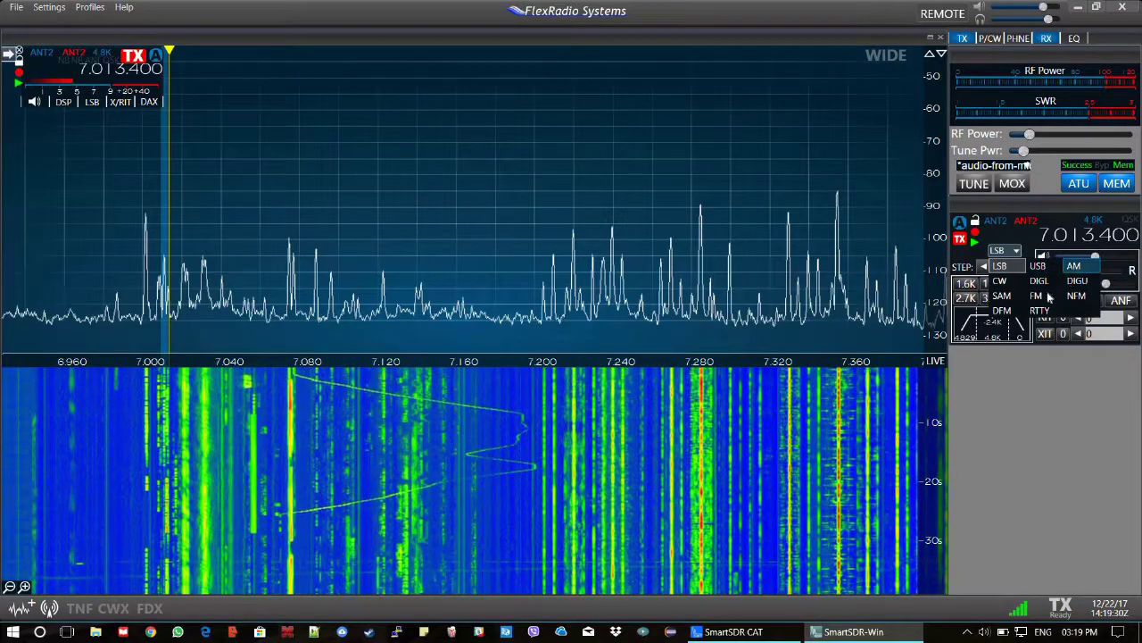
left_click(1026, 367)
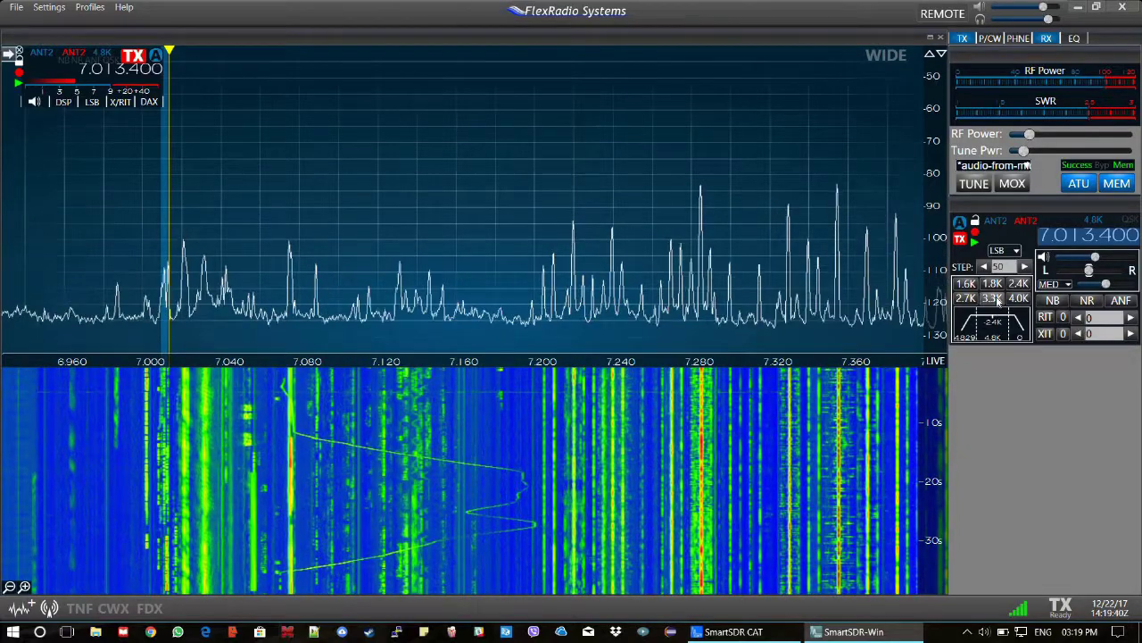
left_click(996, 300)
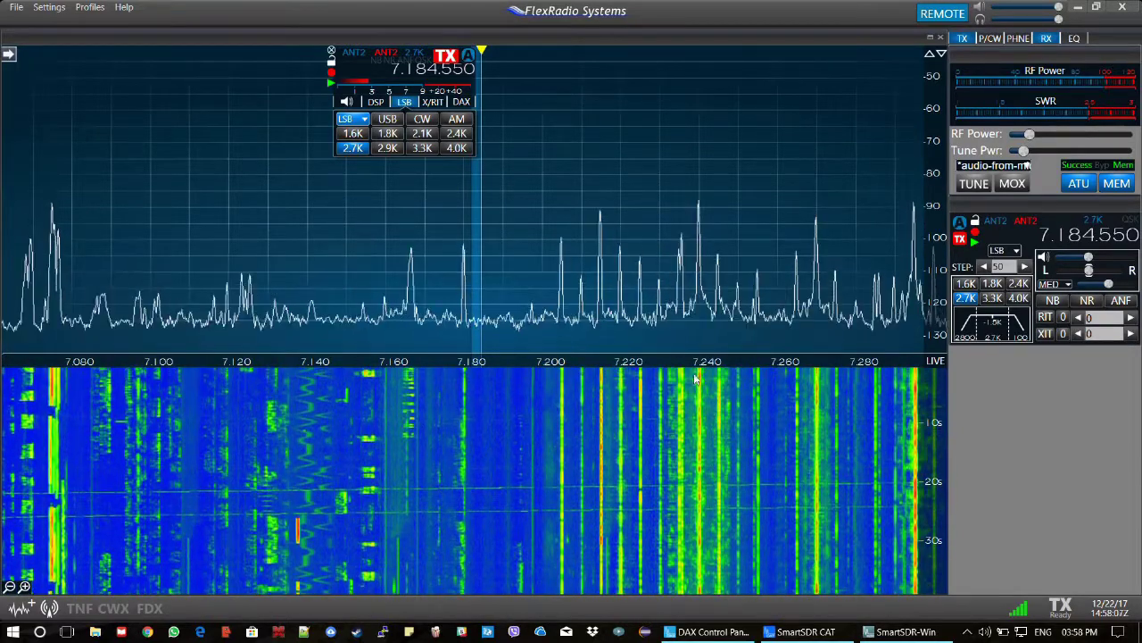
left_click(1014, 253)
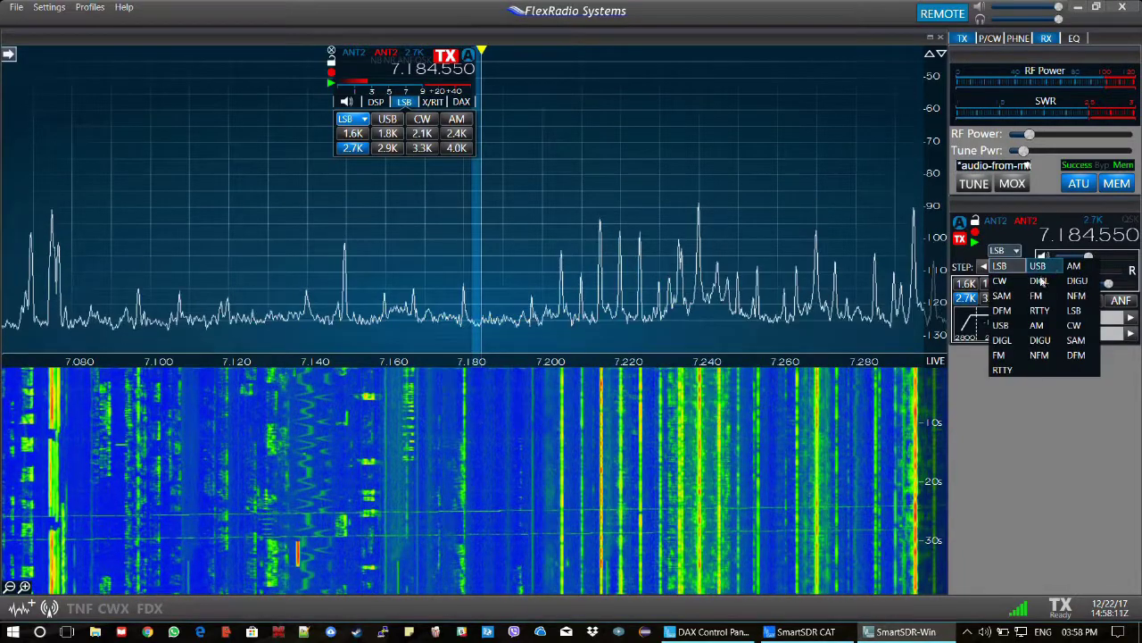
left_click(1005, 416)
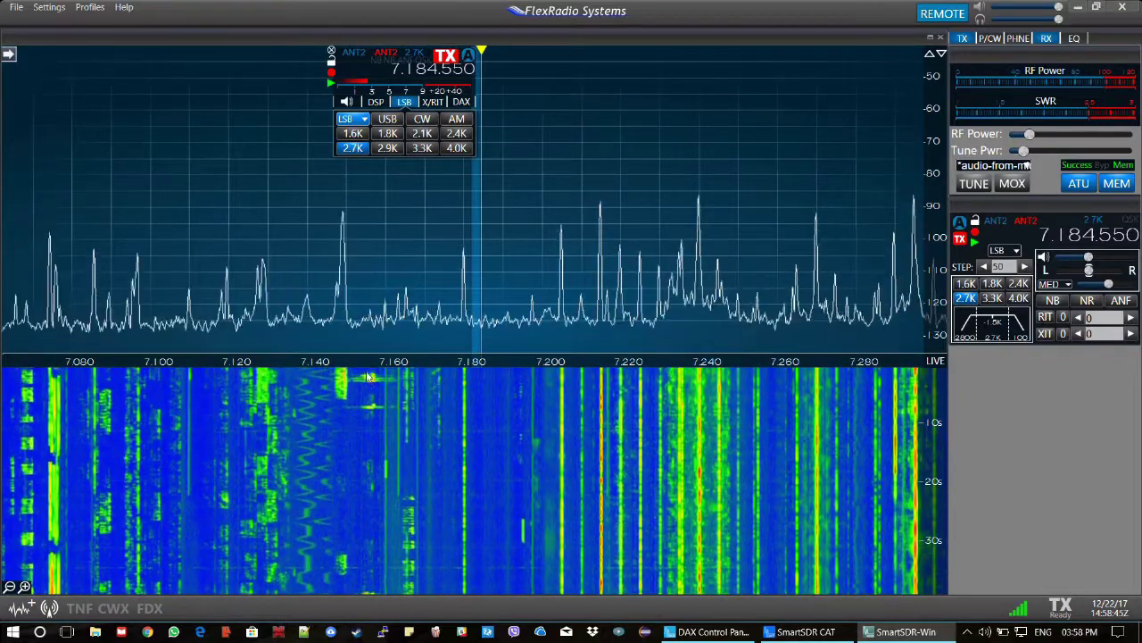
Tune slice A to the signal near 7.149 and fine-tune it to 7.150.000
left_click(343, 337)
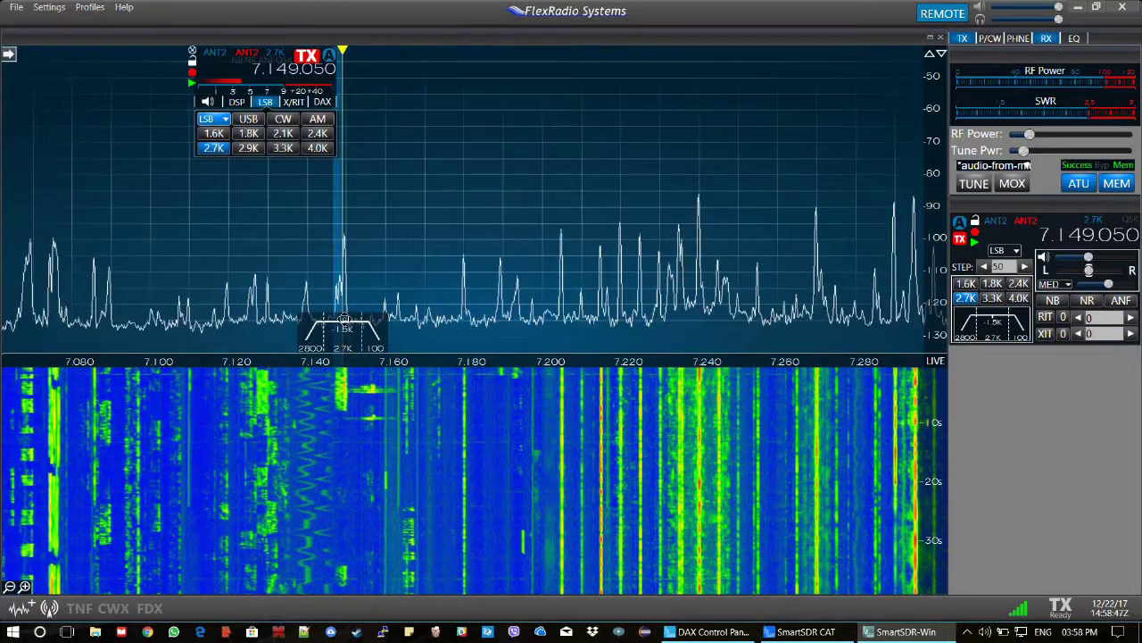
scroll(398, 312, "up", 1)
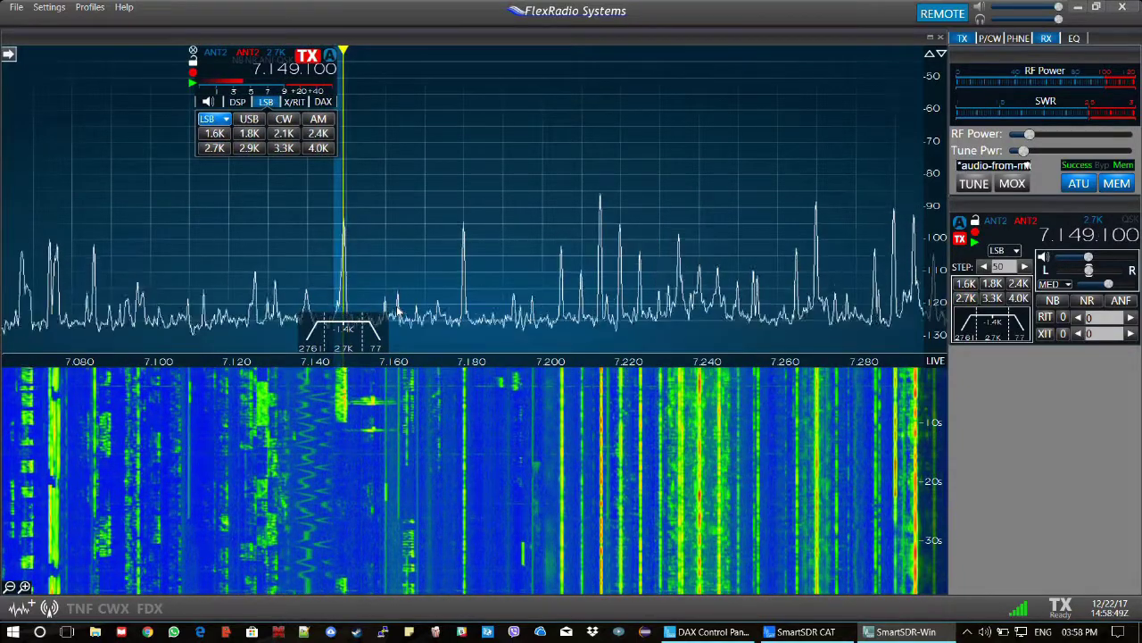
scroll(399, 312, "up", 4)
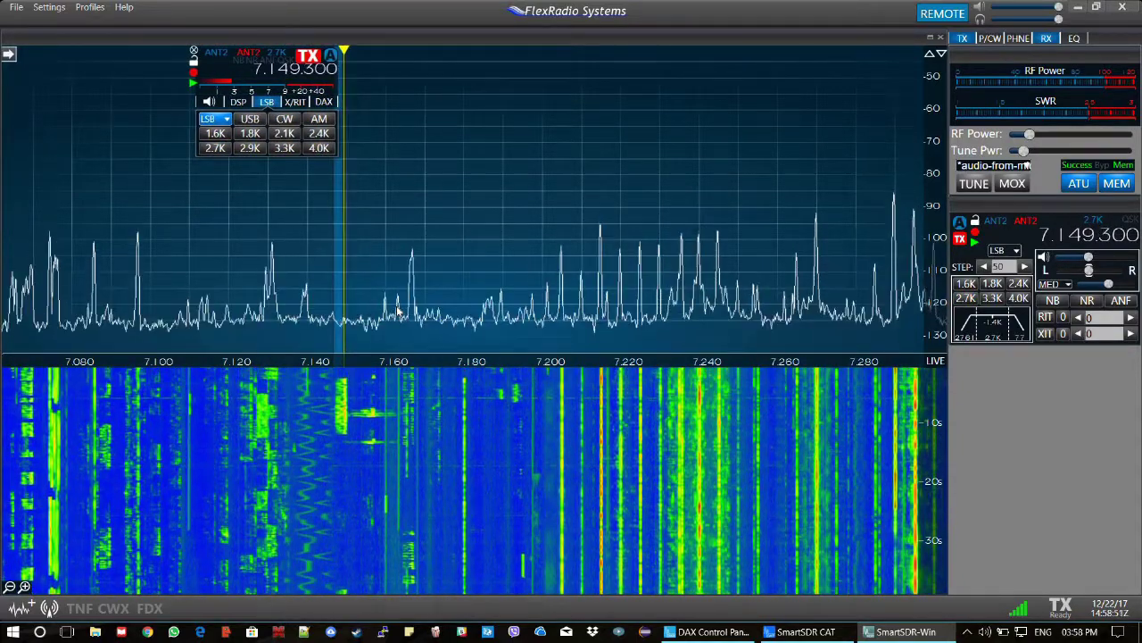
scroll(399, 312, "up", 6)
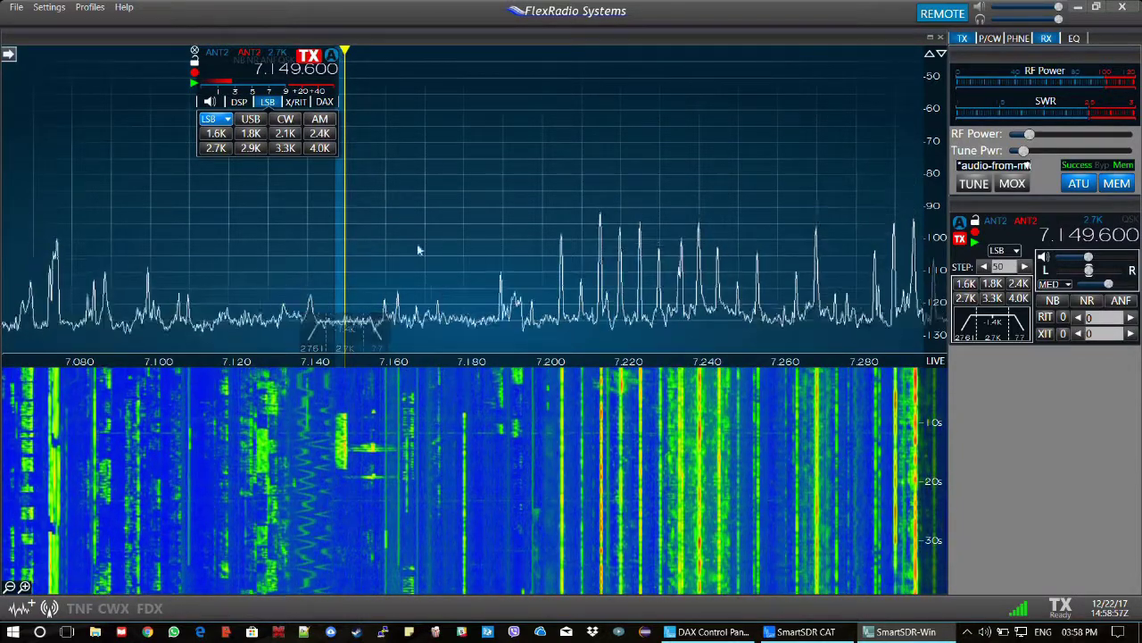
scroll(419, 268, "up", 9)
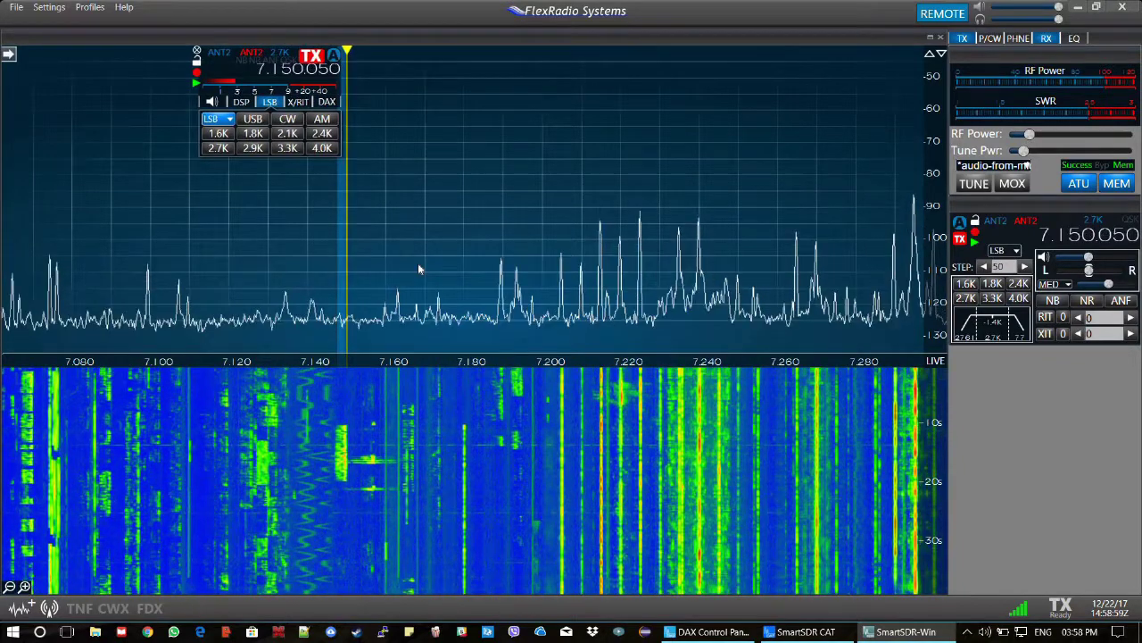
scroll(418, 268, "down", 1)
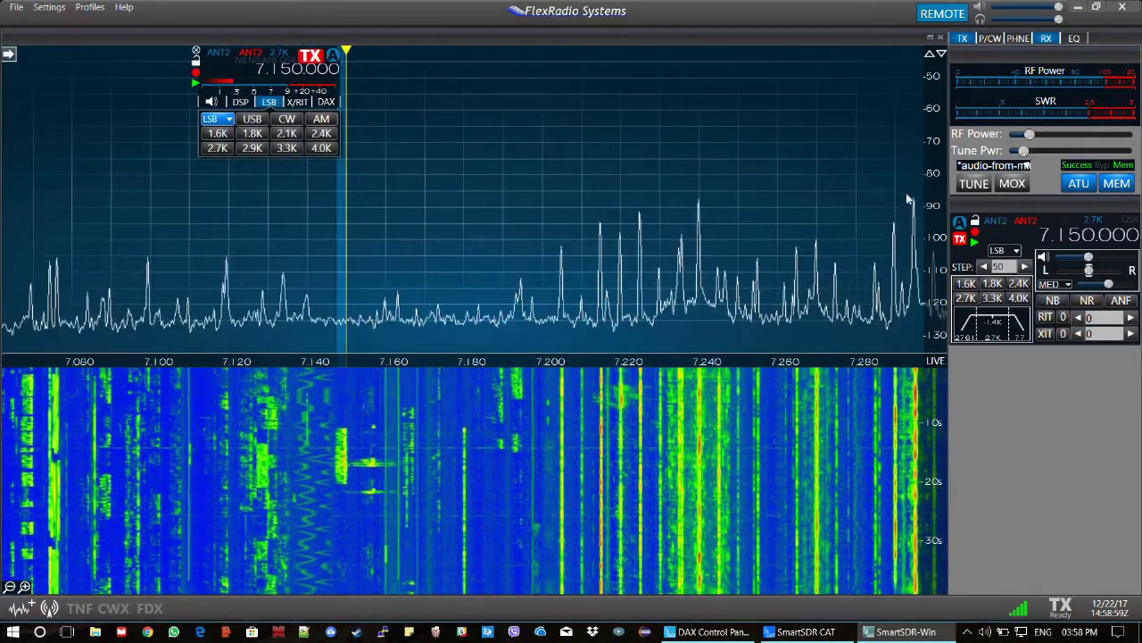
Try the 2.4K receive filter, set it to 4.0K, and fine-tune slice A to 7.150.150
left_click(1018, 283)
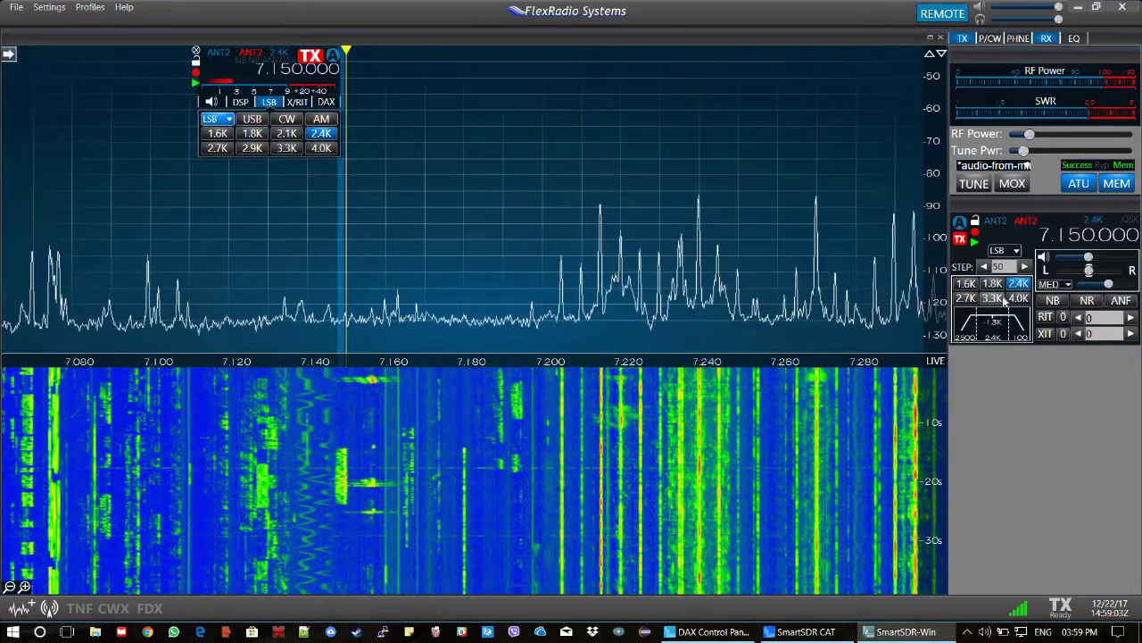
left_click(1018, 298)
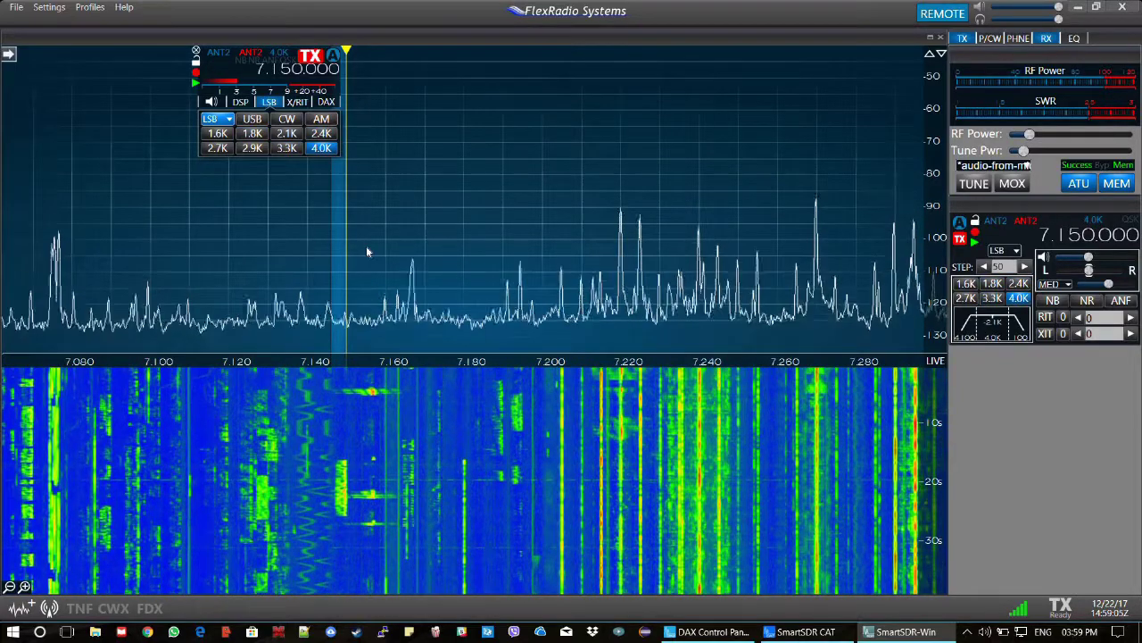
scroll(367, 251, "up", 3)
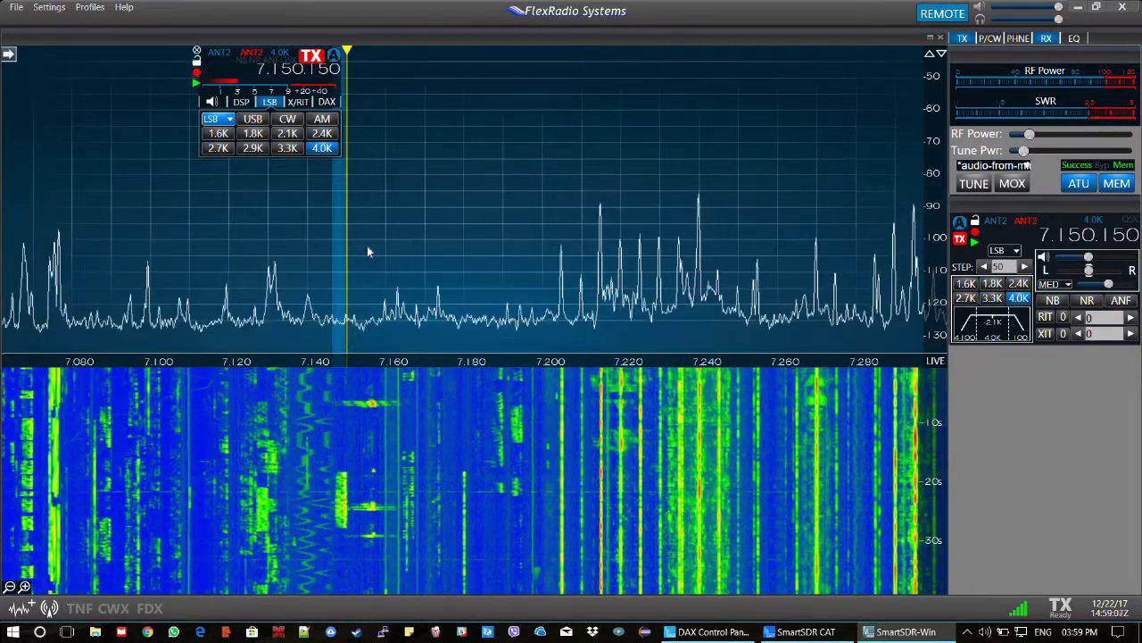
scroll(368, 251, "up", 2)
scroll(370, 252, "down", 2)
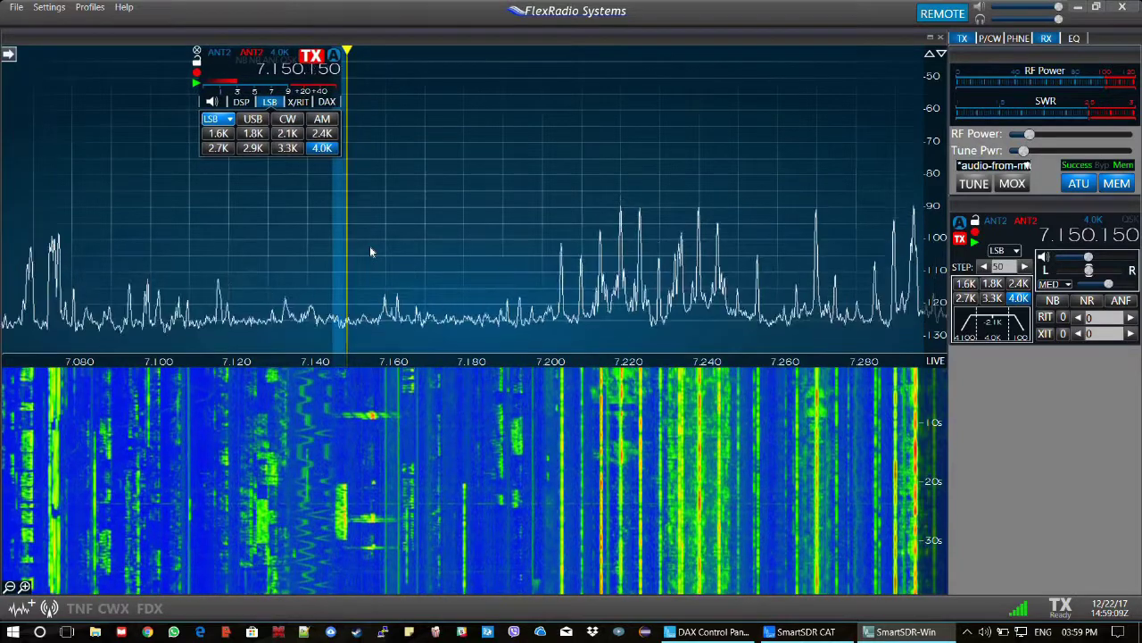
scroll(370, 251, "up", 2)
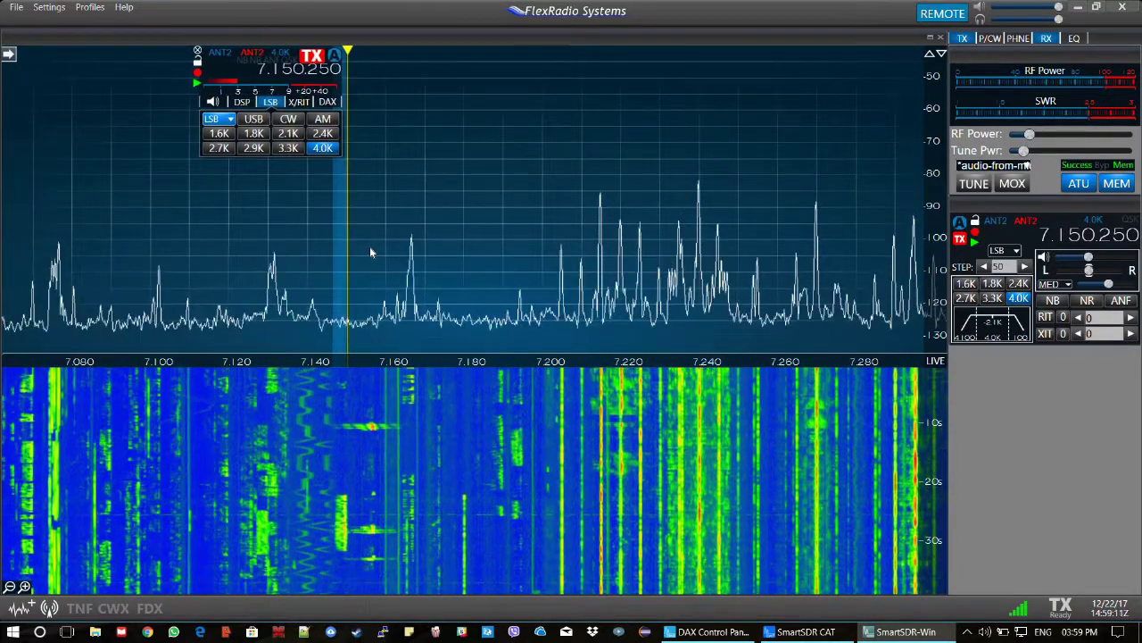
scroll(372, 251, "up", 2)
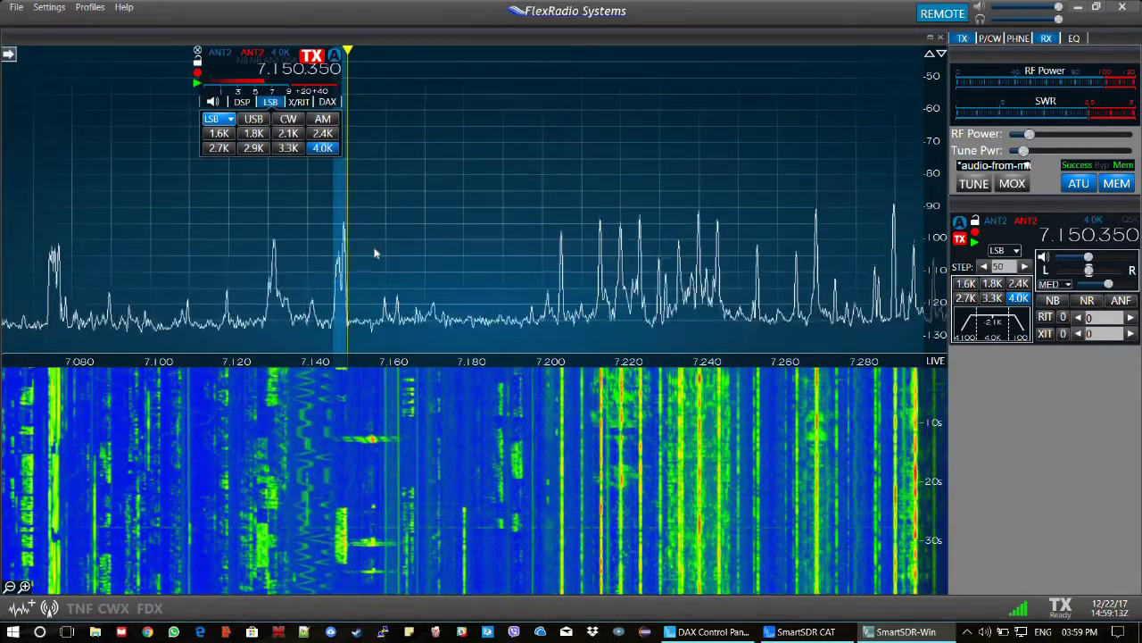
scroll(374, 253, "up", 3)
scroll(375, 254, "down", 6)
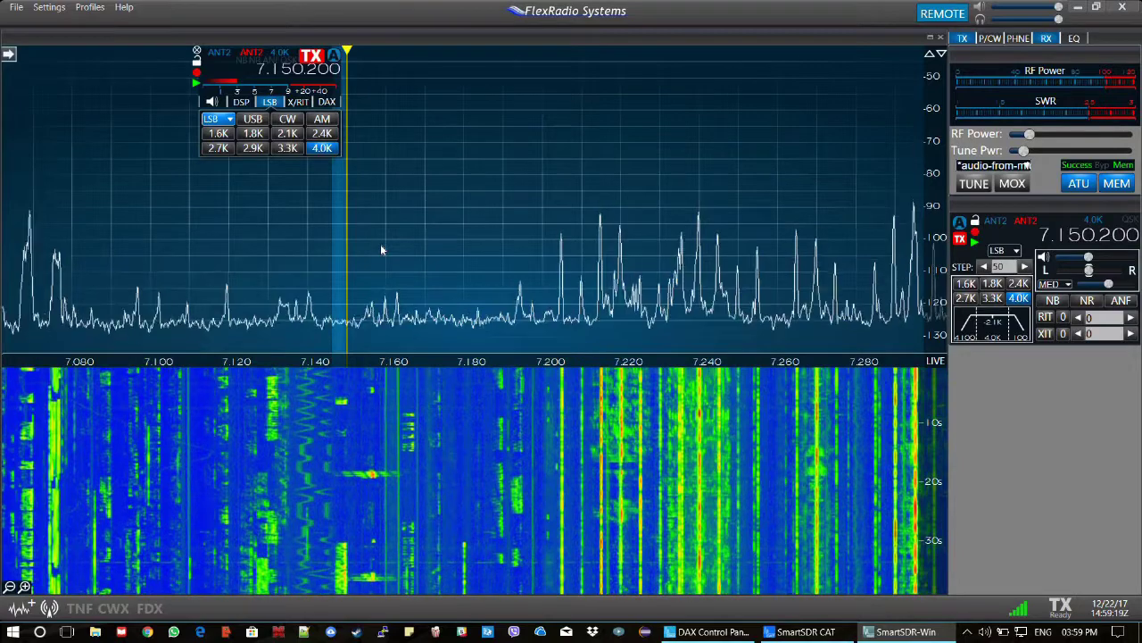
scroll(380, 247, "down", 2)
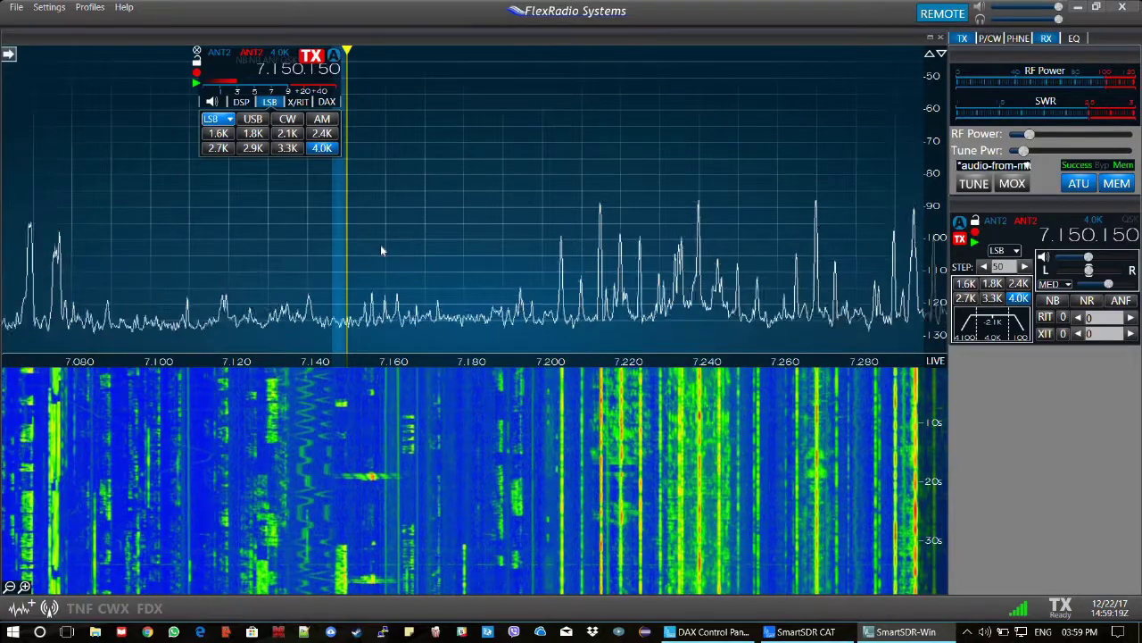
Move slice A to the signal near 7.131 and fine-tune it to 7.132.250
left_click(274, 344)
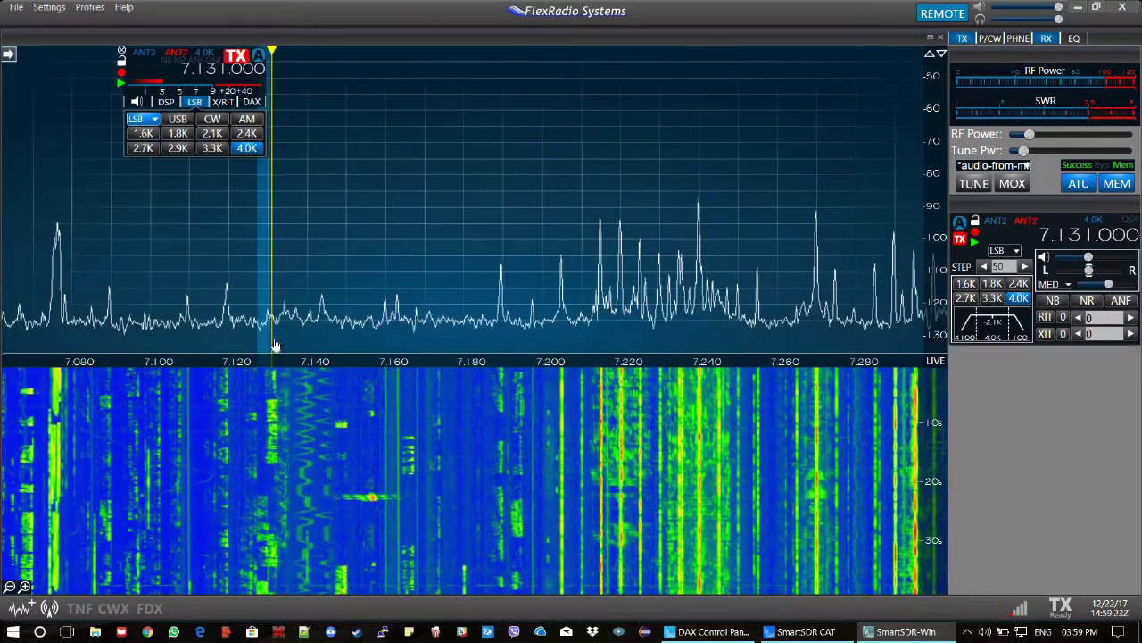
scroll(312, 343, "up", 11)
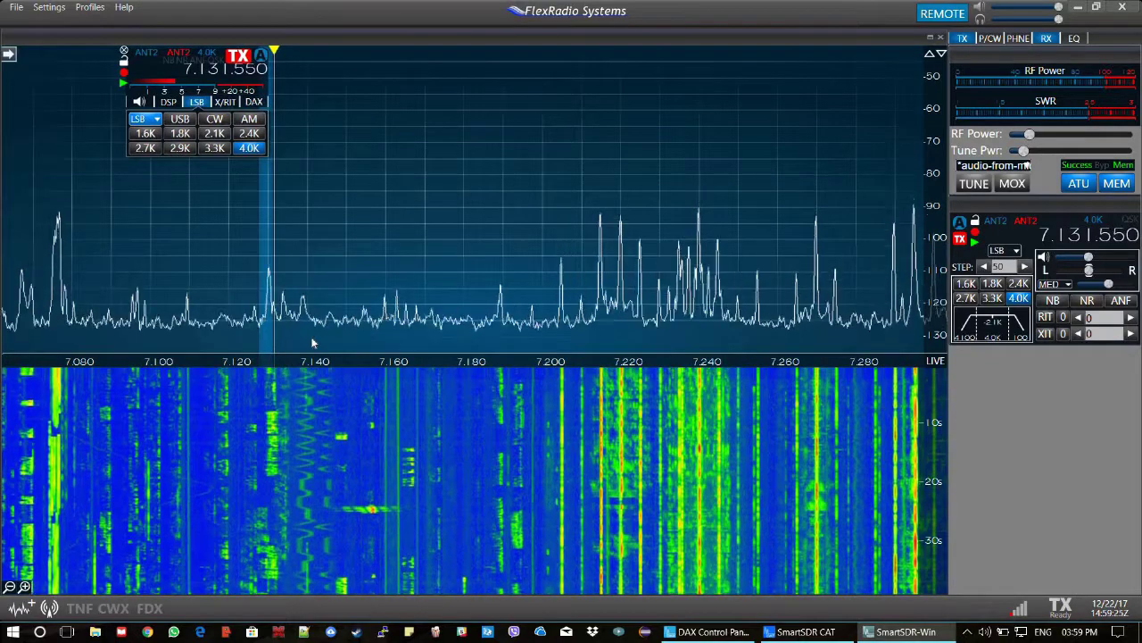
scroll(313, 343, "down", 3)
scroll(313, 343, "up", 16)
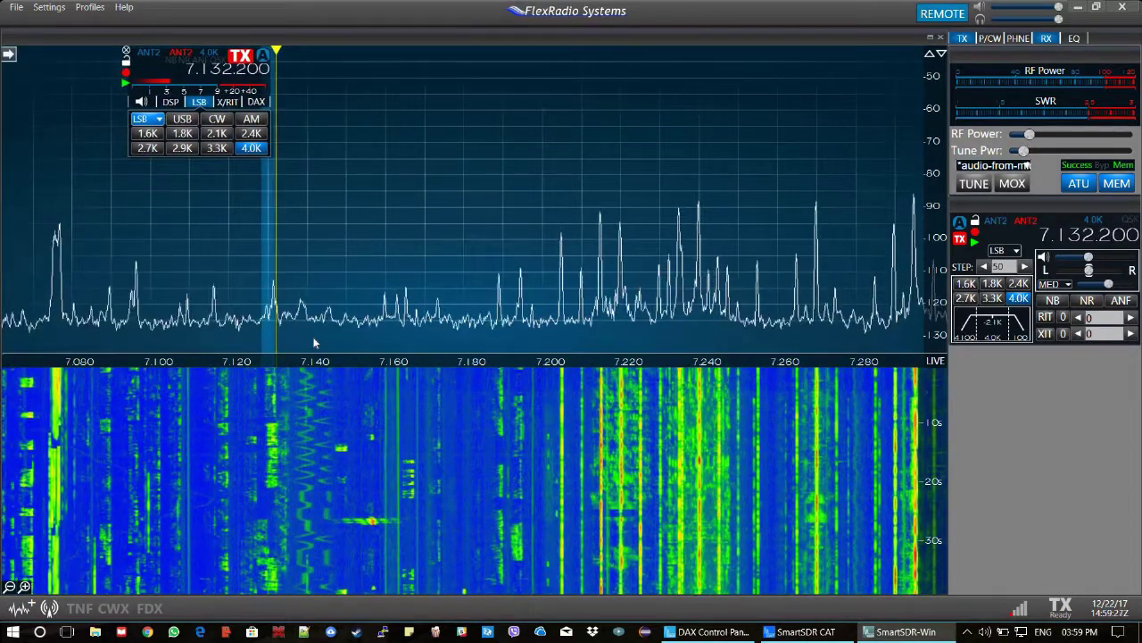
scroll(313, 343, "up", 3)
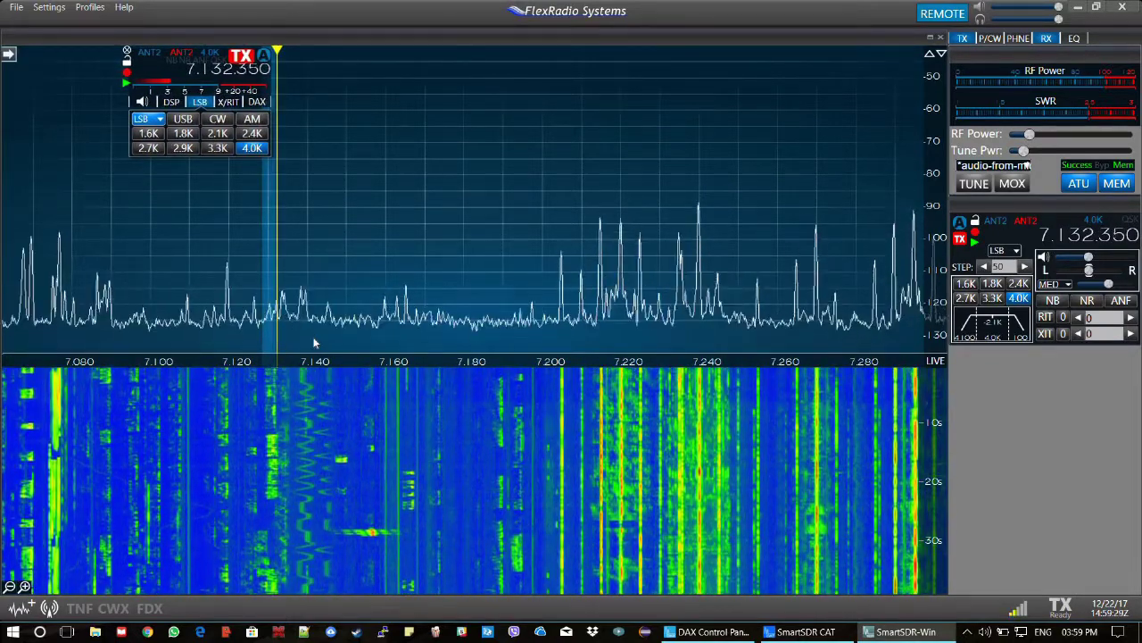
scroll(313, 343, "up", 3)
scroll(313, 343, "down", 5)
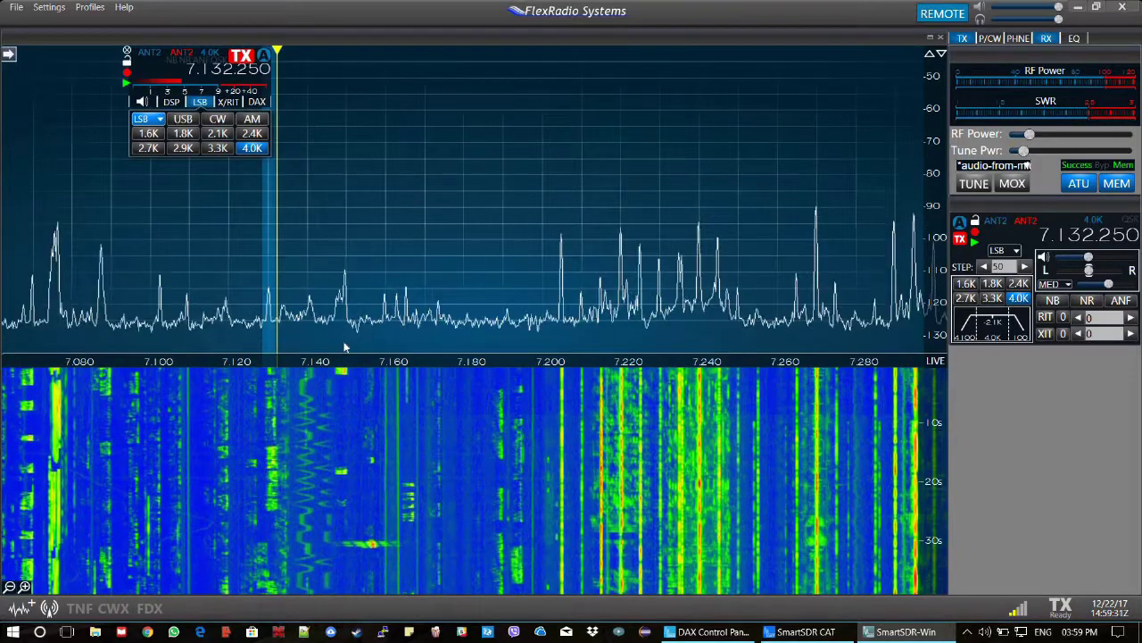
Move slice A back to the signal near 7.149 and fine-tune it to 7.149.900
left_click(344, 346)
scroll(348, 339, "up", 3)
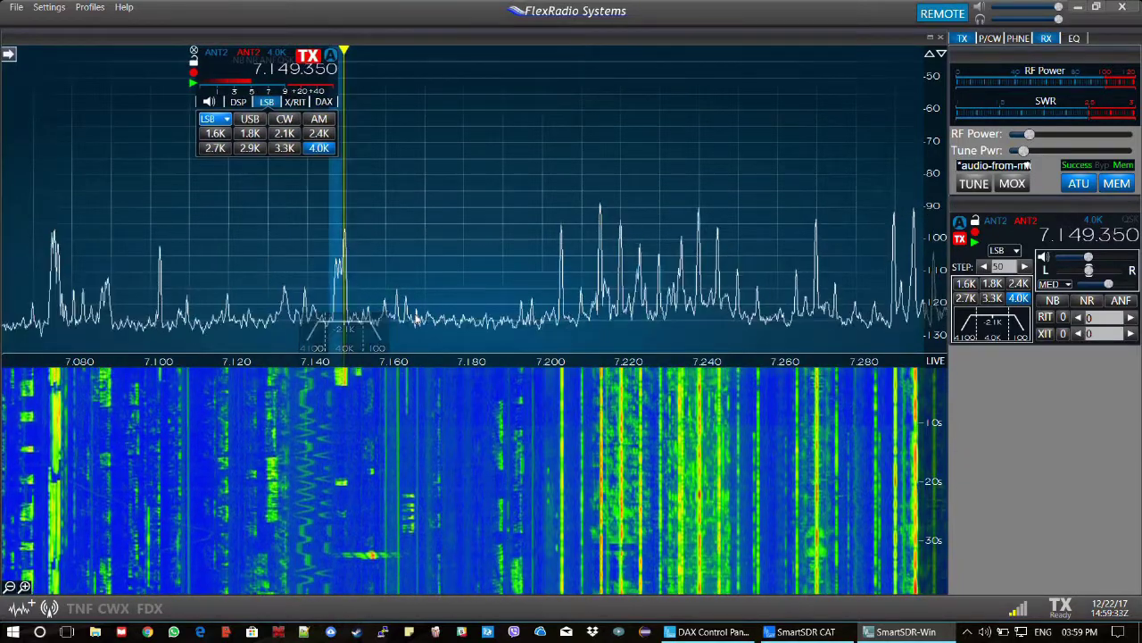
scroll(416, 319, "up", 7)
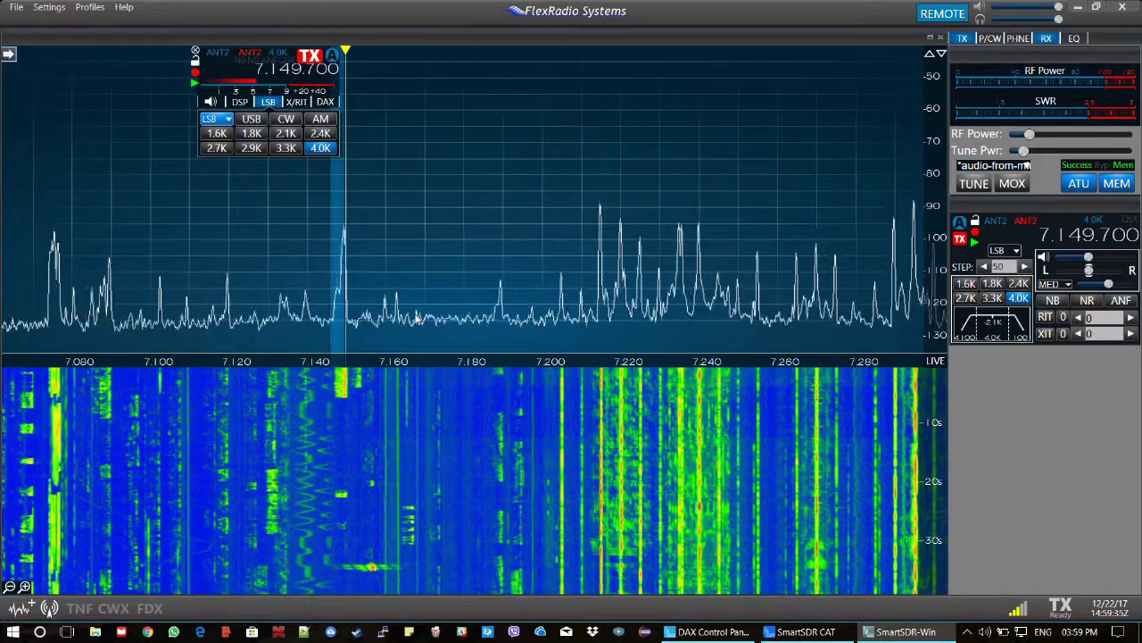
scroll(416, 319, "up", 4)
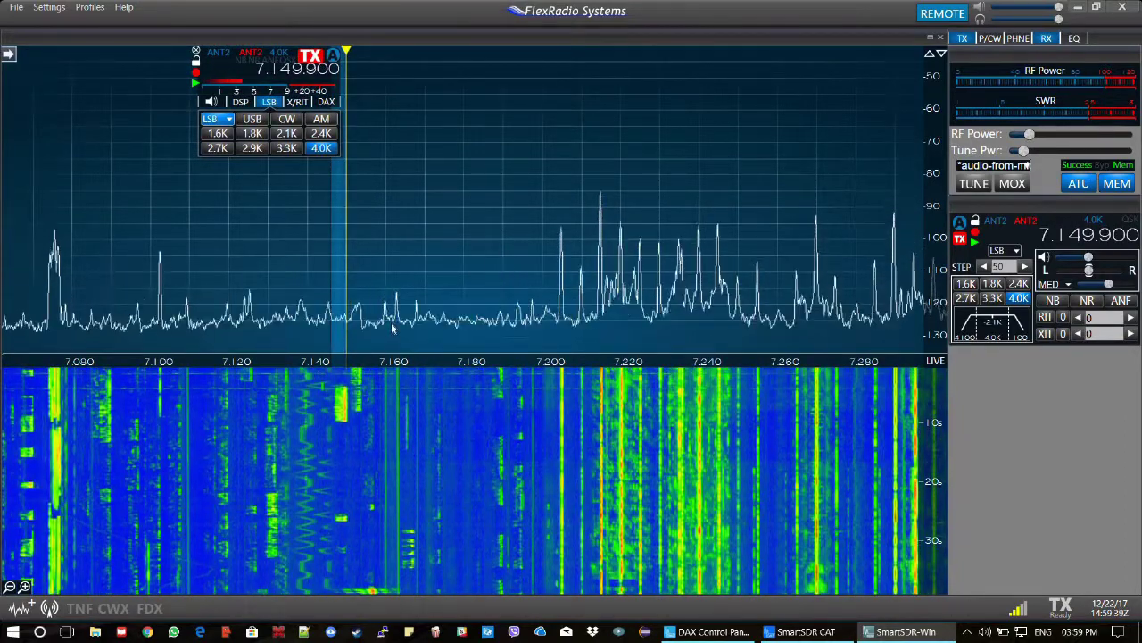
Fine-tune slice A between 7.153.500 and 7.154.050 and narrow its receive filter to 2.9K
scroll(391, 329, "up", 1)
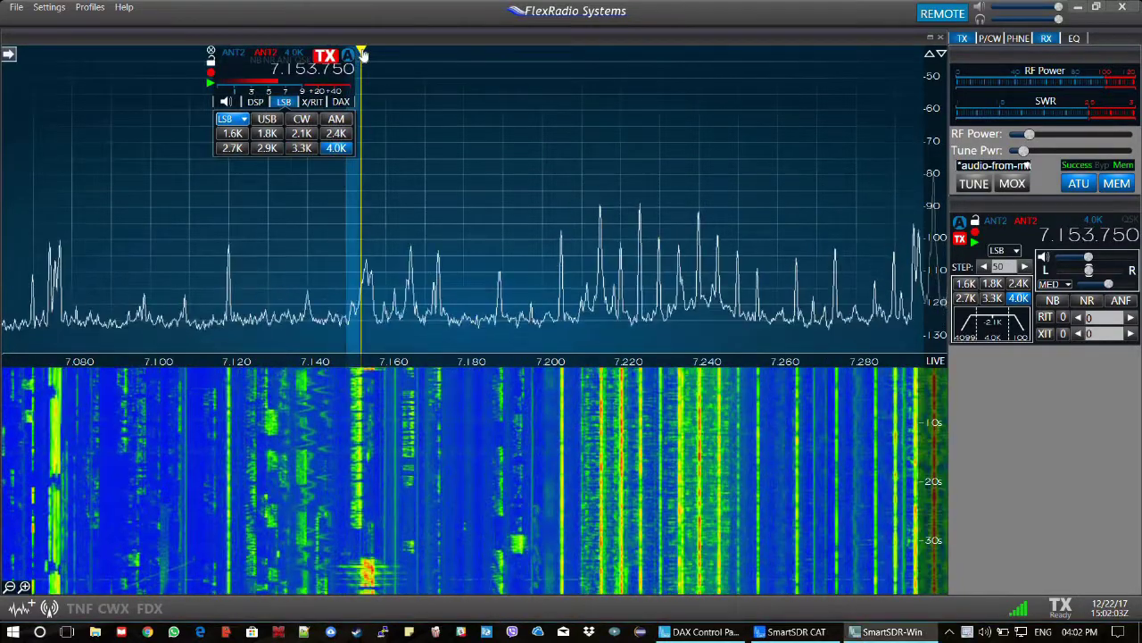
scroll(362, 55, "down", 5)
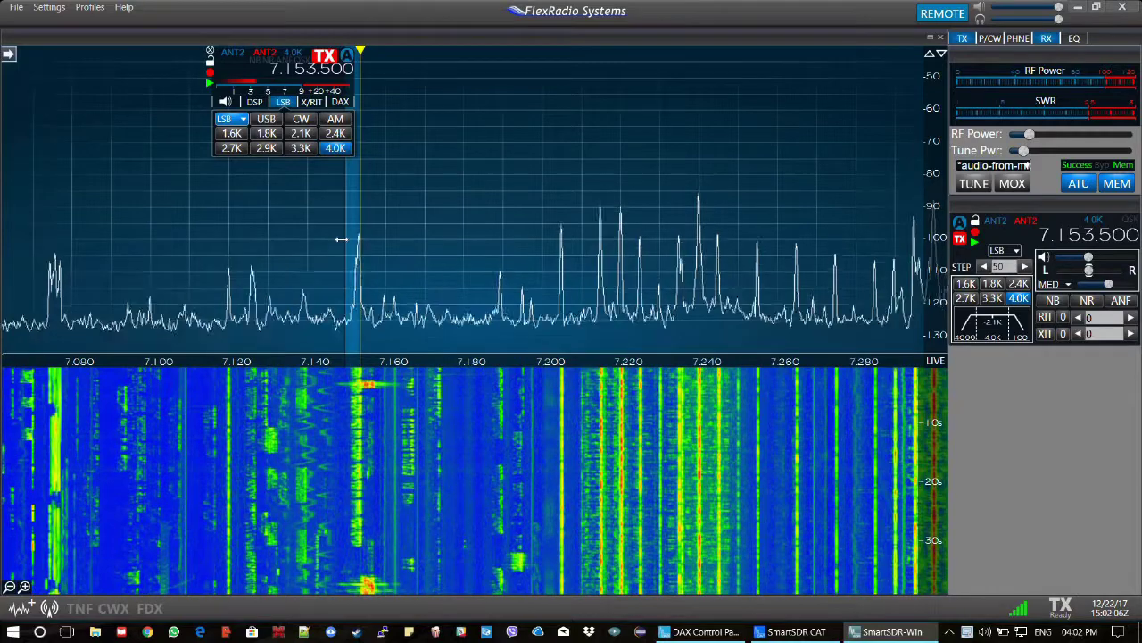
mouse_move(342, 239)
left_mouse_down()
mouse_move(303, 239)
mouse_move(348, 239)
left_mouse_up()
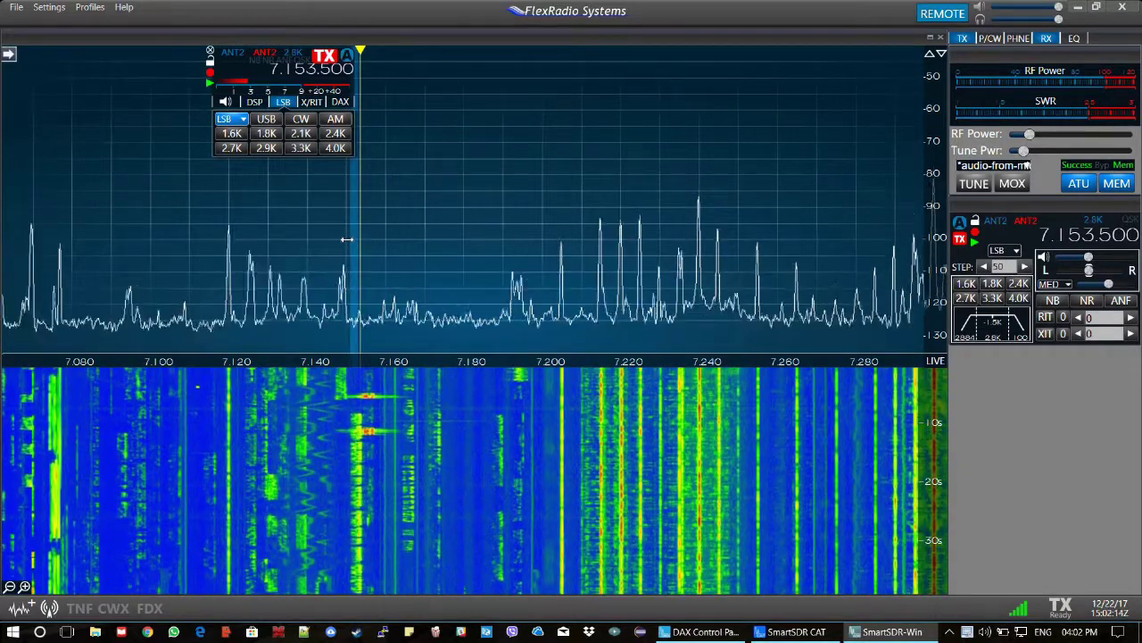
left_click_drag(347, 240, 349, 239)
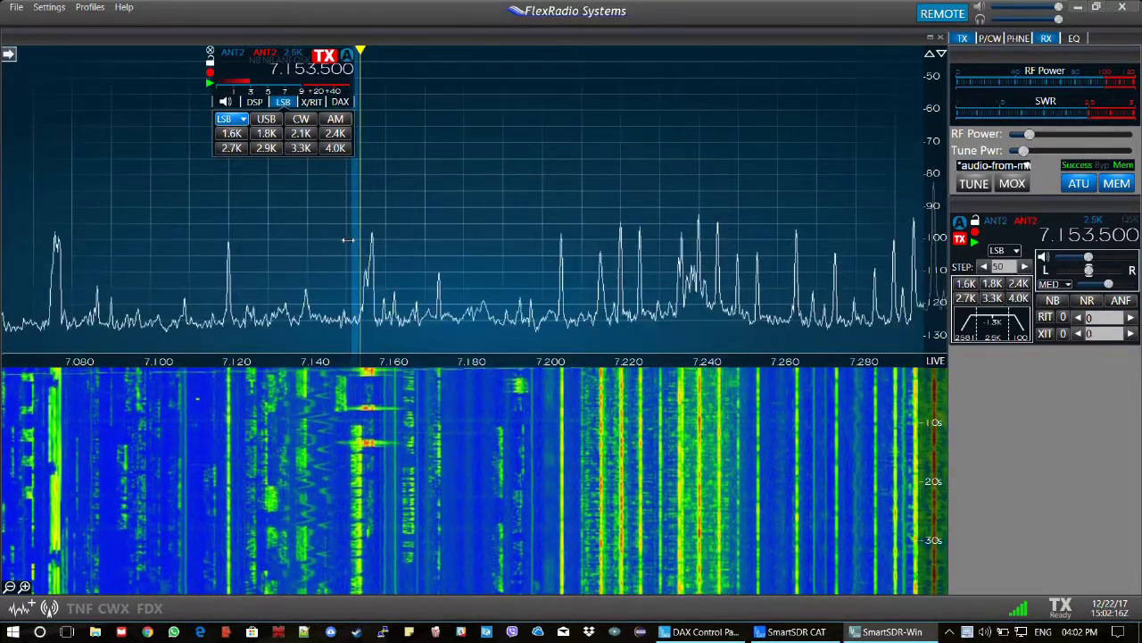
left_click_drag(349, 239, 345, 242)
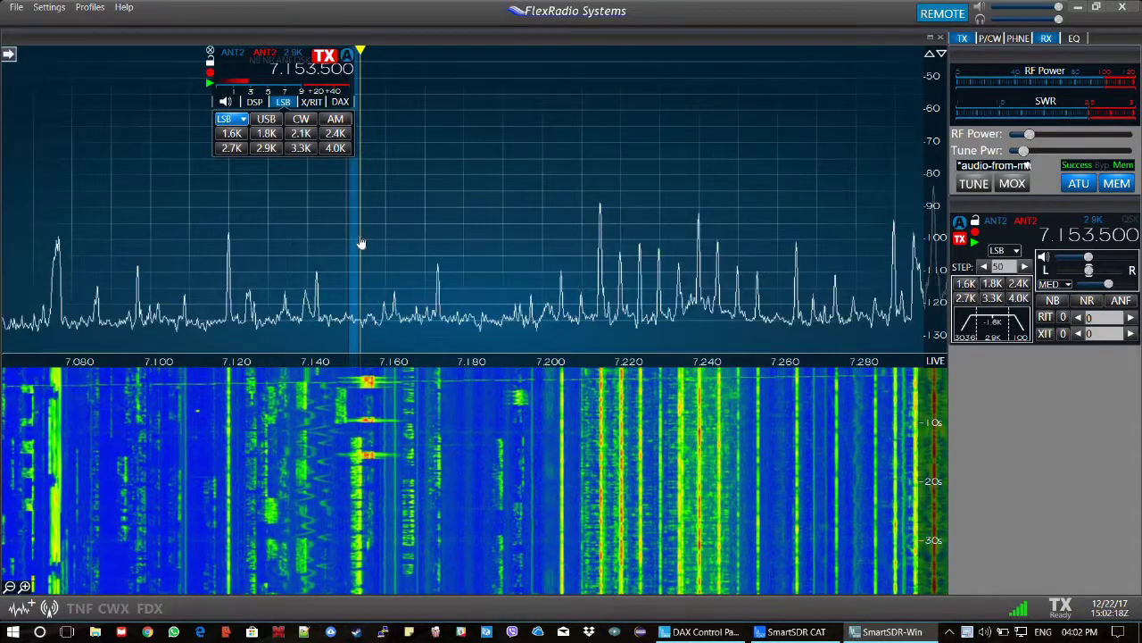
scroll(363, 244, "up", 11)
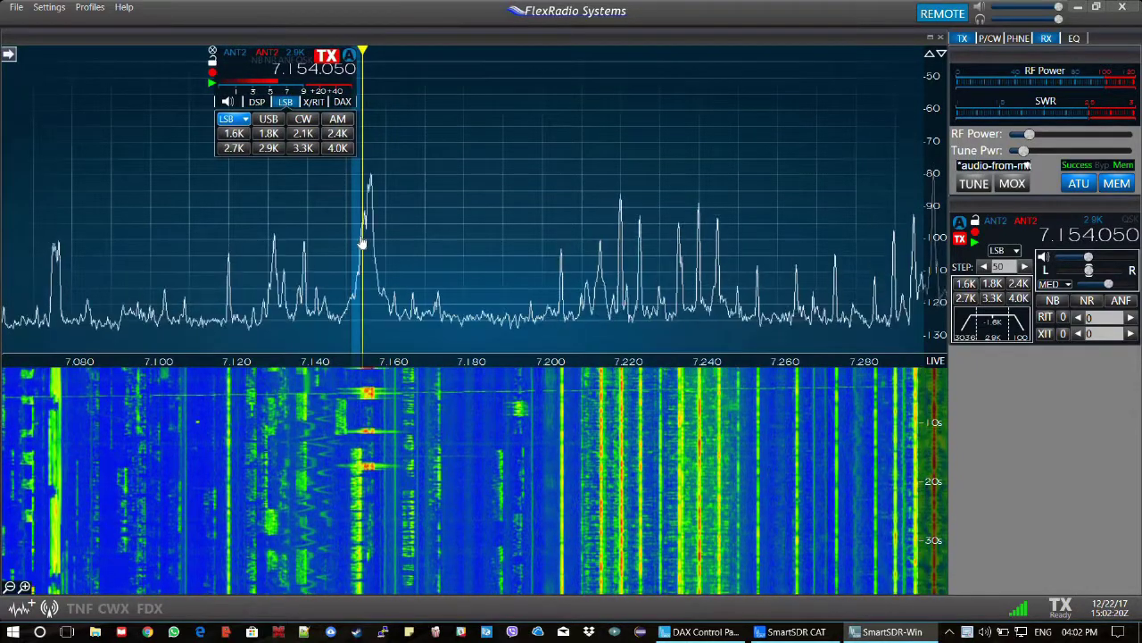
scroll(362, 244, "down", 12)
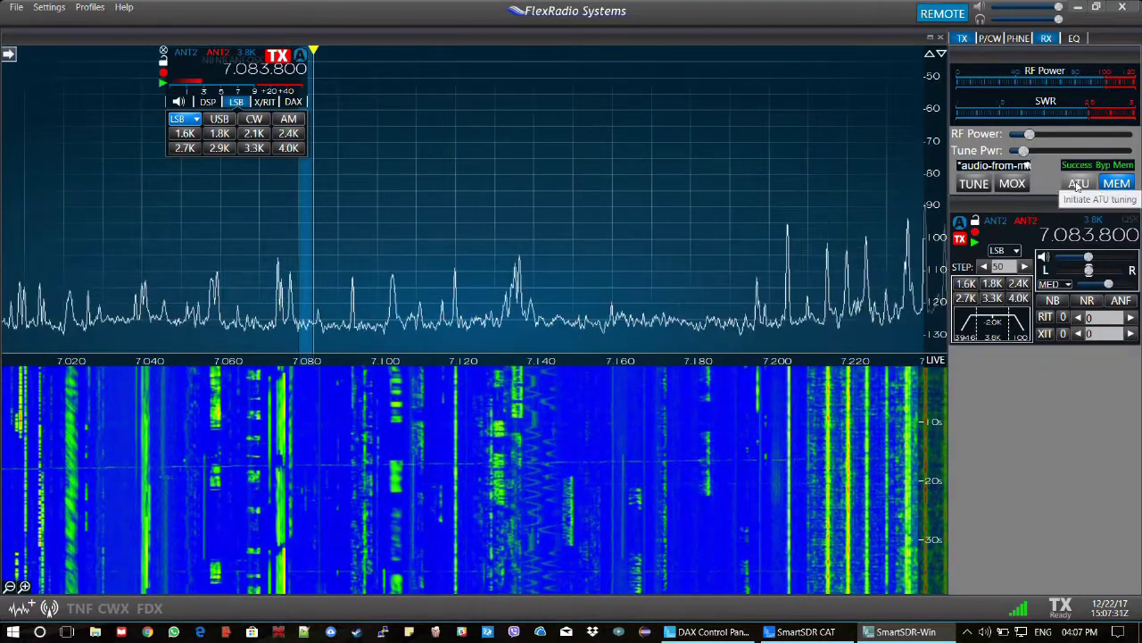
Run ATU tuning at 7.083.800 and key the transmitter to adjust its RF power
left_click(1077, 185)
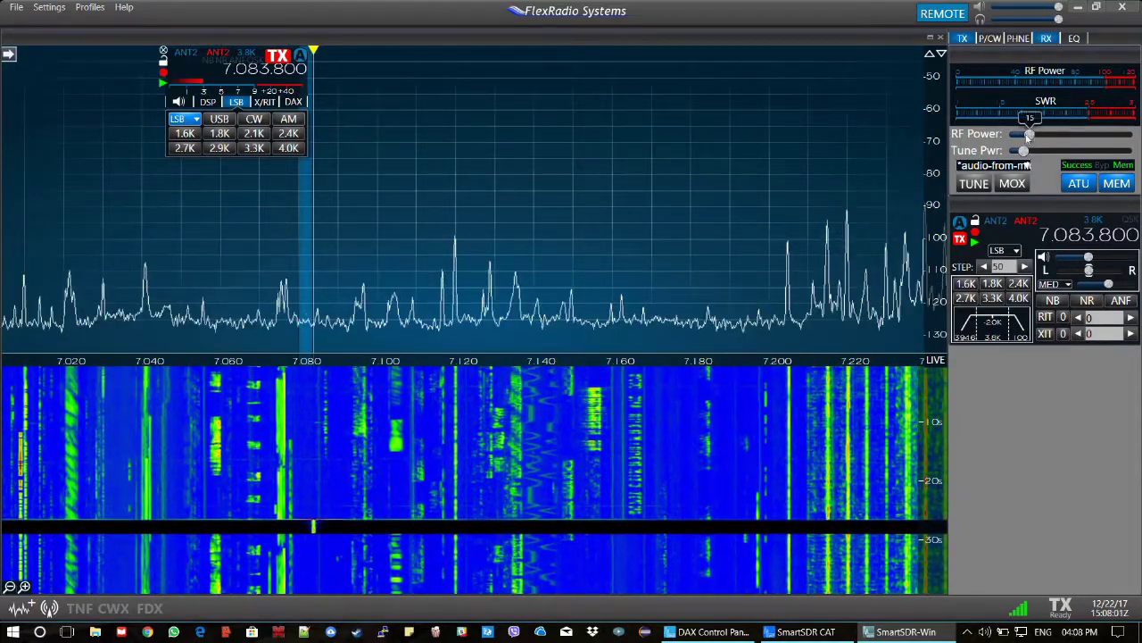
mouse_move(1029, 135)
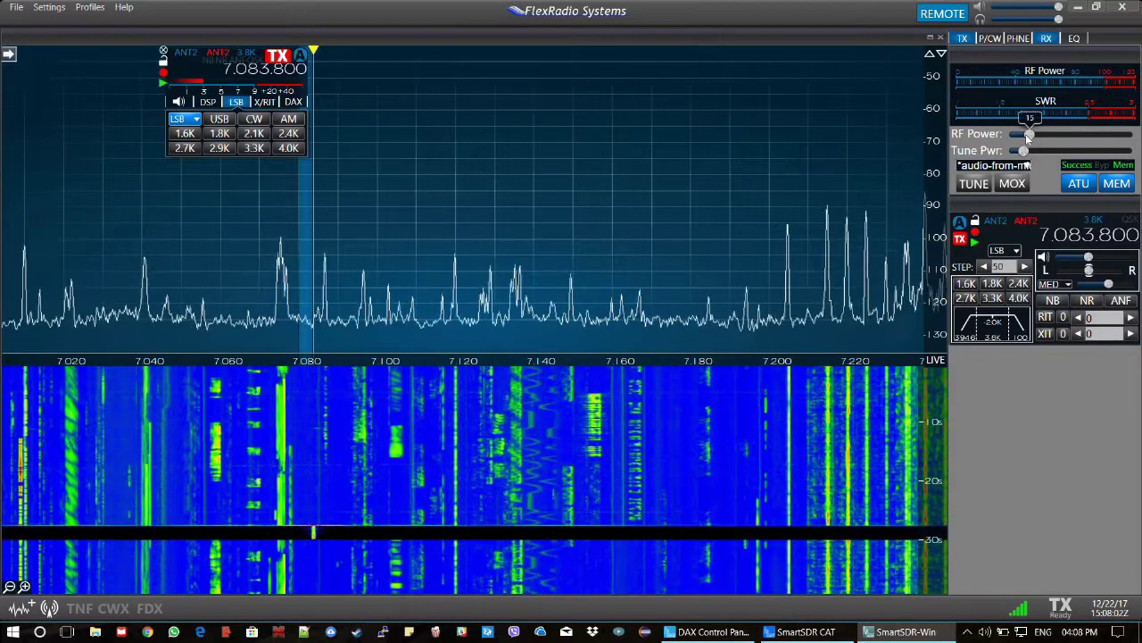
left_click(1017, 184)
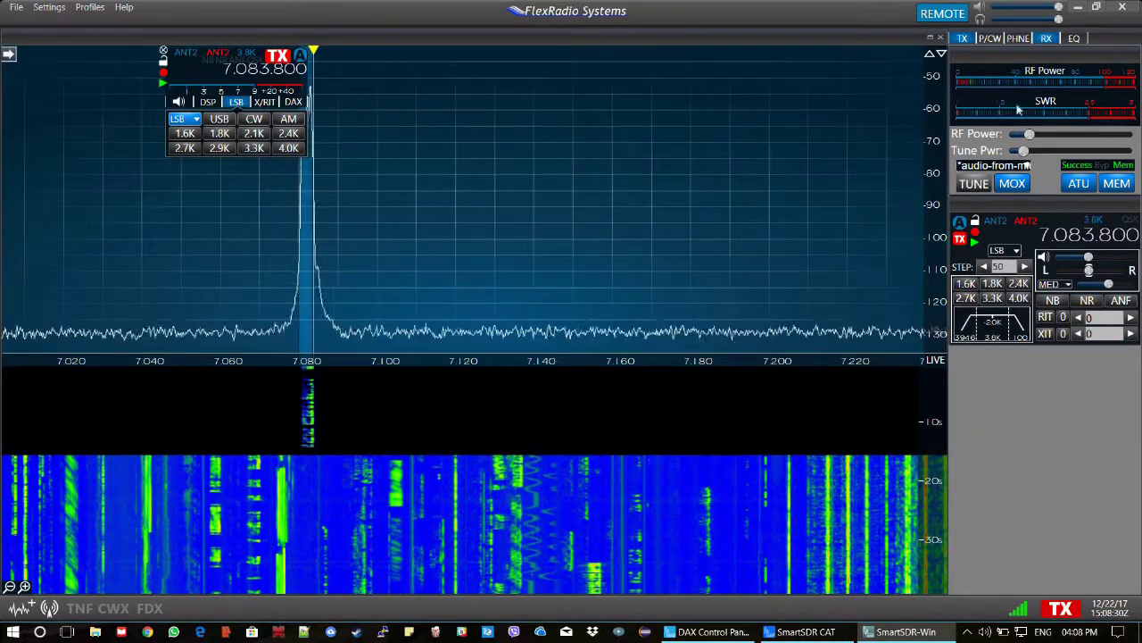
mouse_move(1030, 133)
left_mouse_down()
mouse_move(1050, 141)
mouse_move(1029, 141)
left_mouse_up()
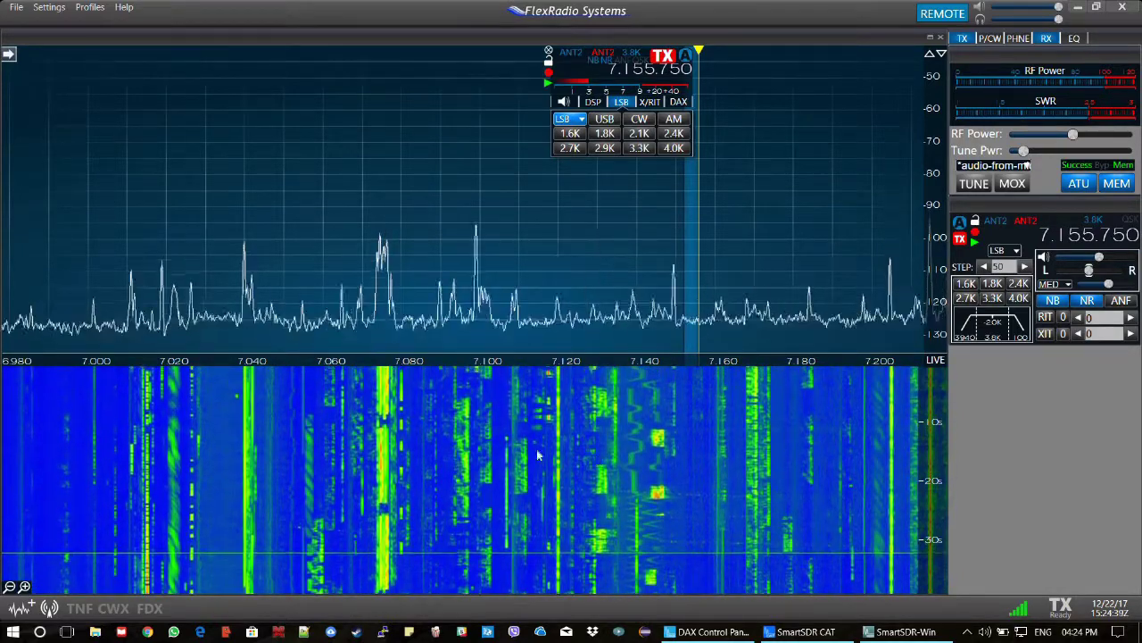
Try slice A at 7.075.200, 7.154.550 and 7.147.750, and settle it on the signal at 7.142.050
left_click(383, 343)
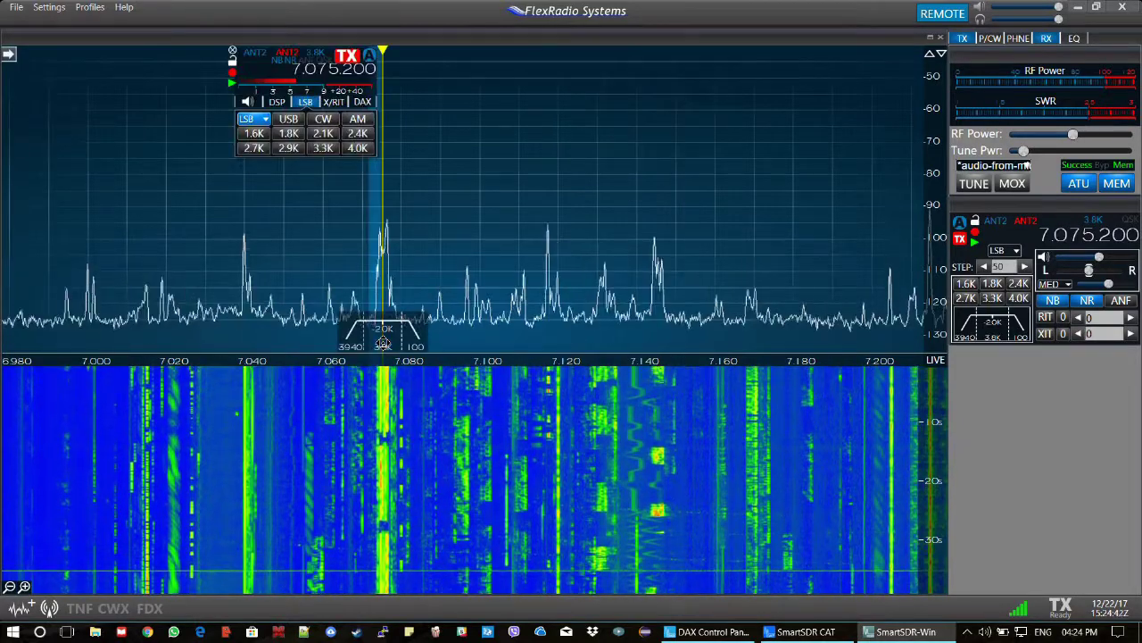
left_click(694, 342)
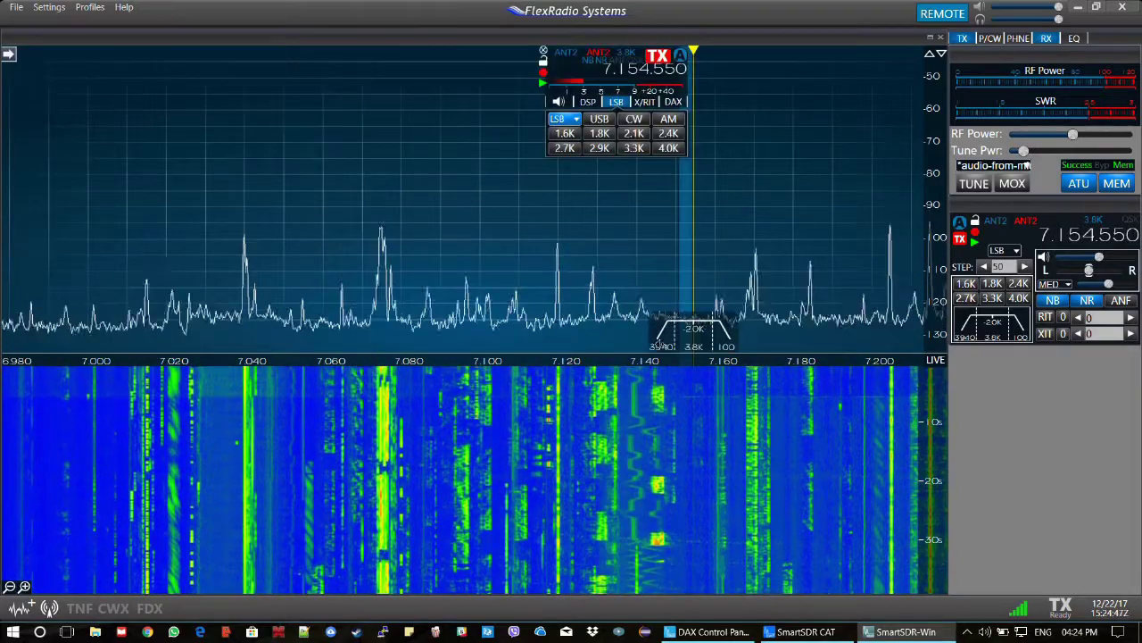
left_click(660, 311)
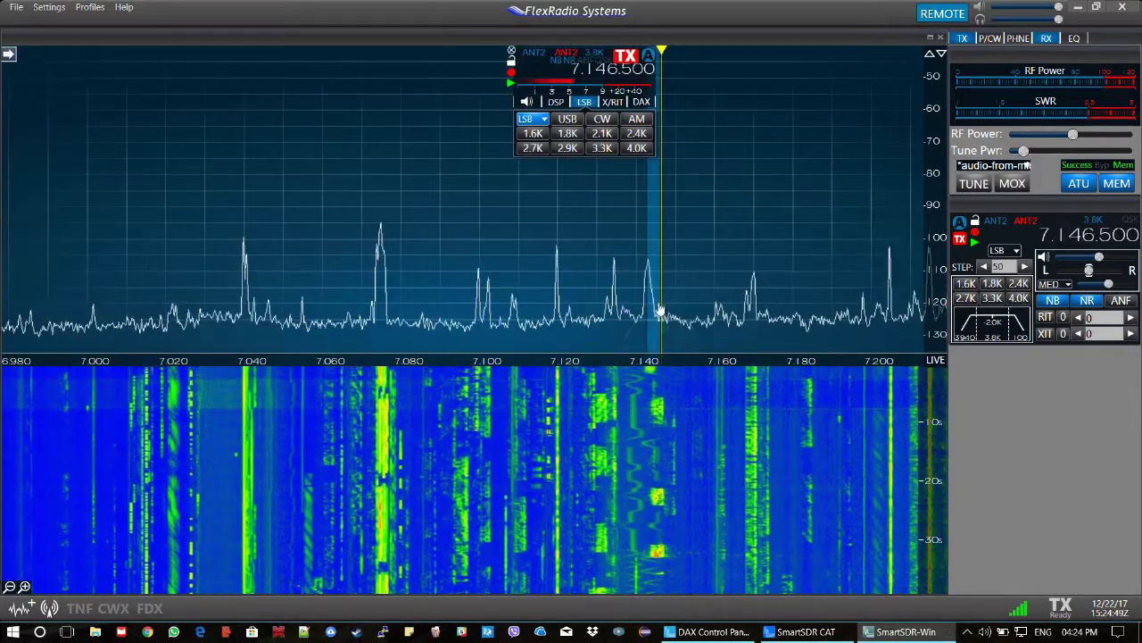
left_click_drag(657, 311, 665, 311)
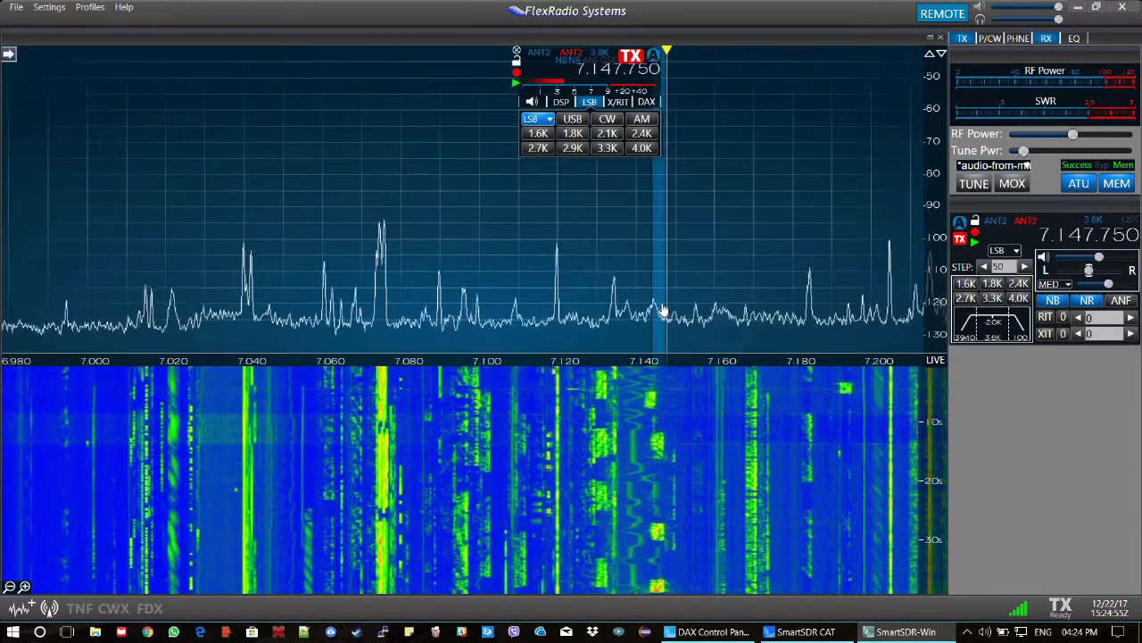
left_click_drag(659, 310, 652, 314)
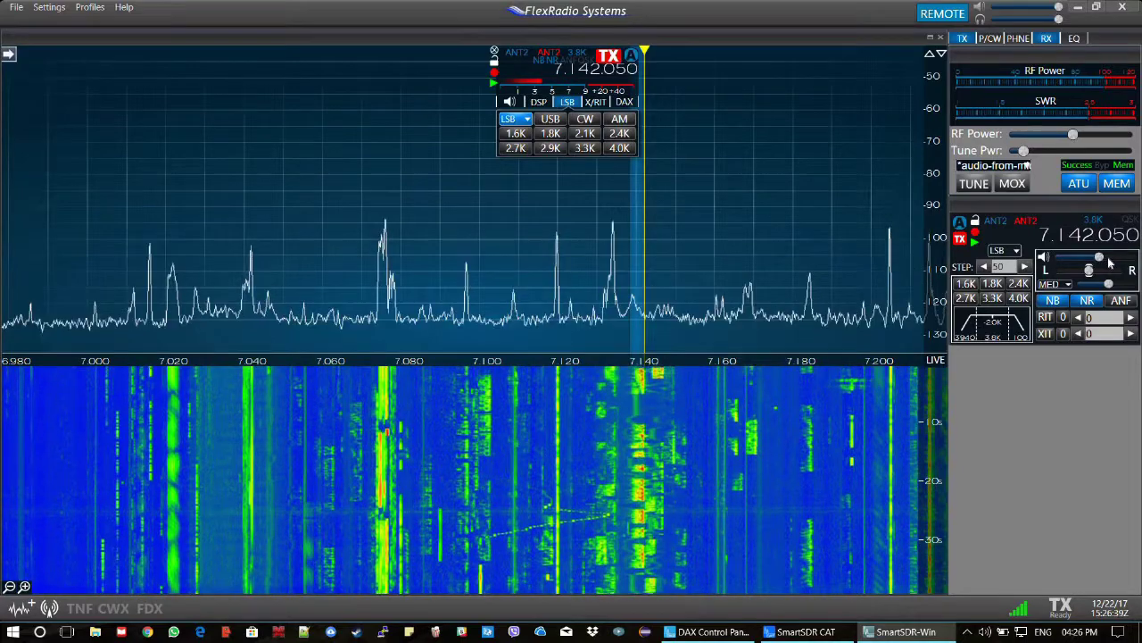
Raise slice A's audio volume slightly and make two transmissions on 7.142.050, returning to receive after each
left_click_drag(1101, 258, 1106, 259)
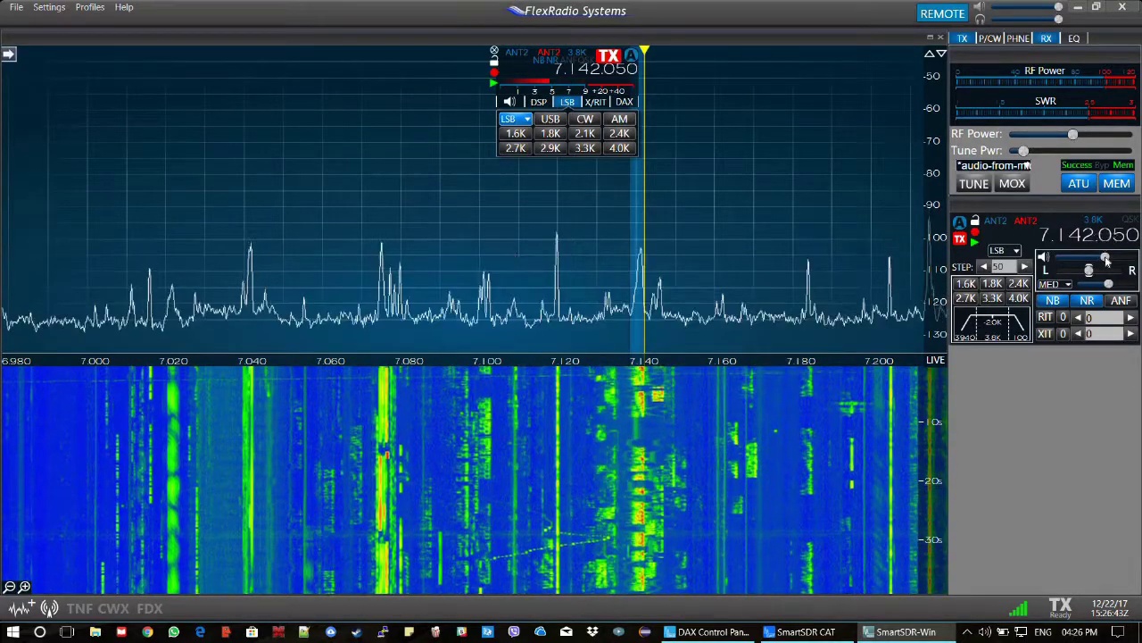
left_click(1014, 183)
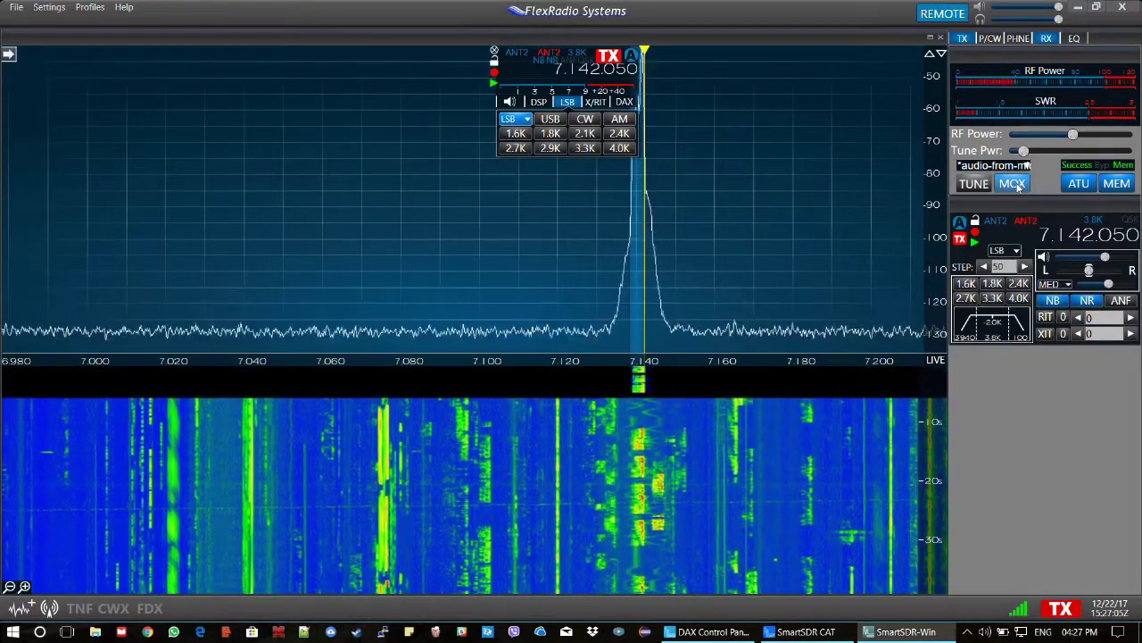
left_click(1018, 185)
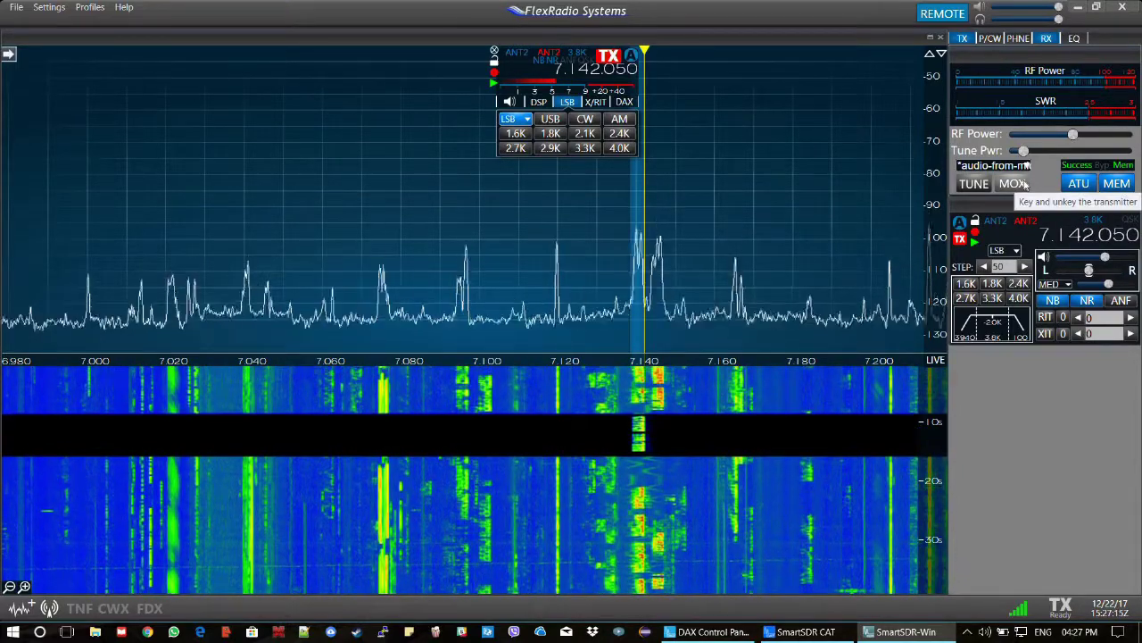
left_click(1014, 183)
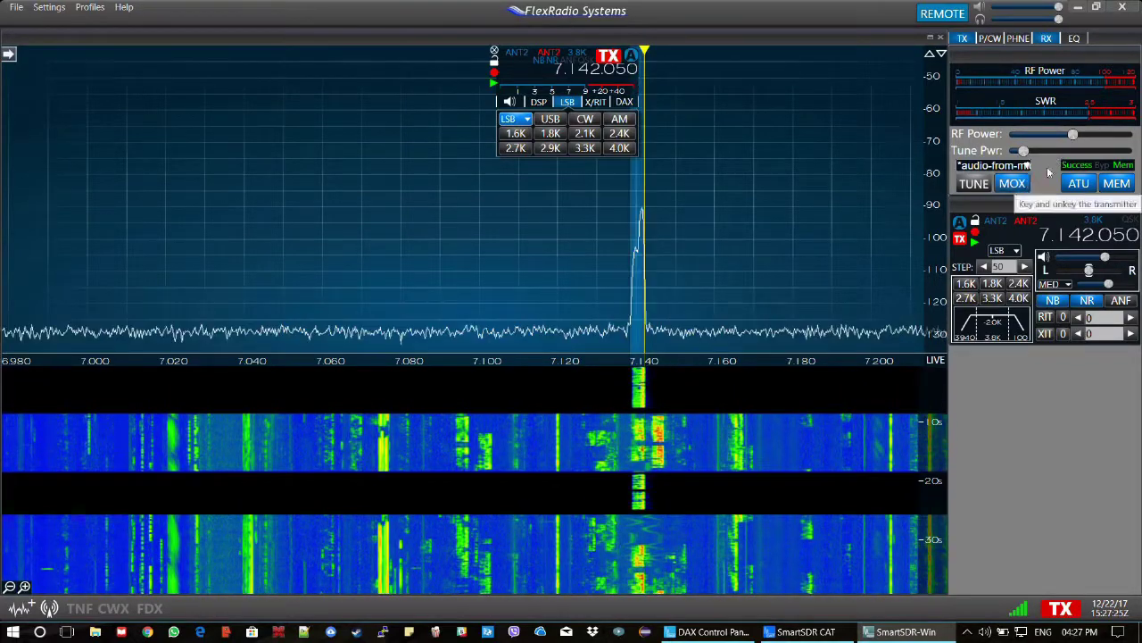
left_click(1022, 184)
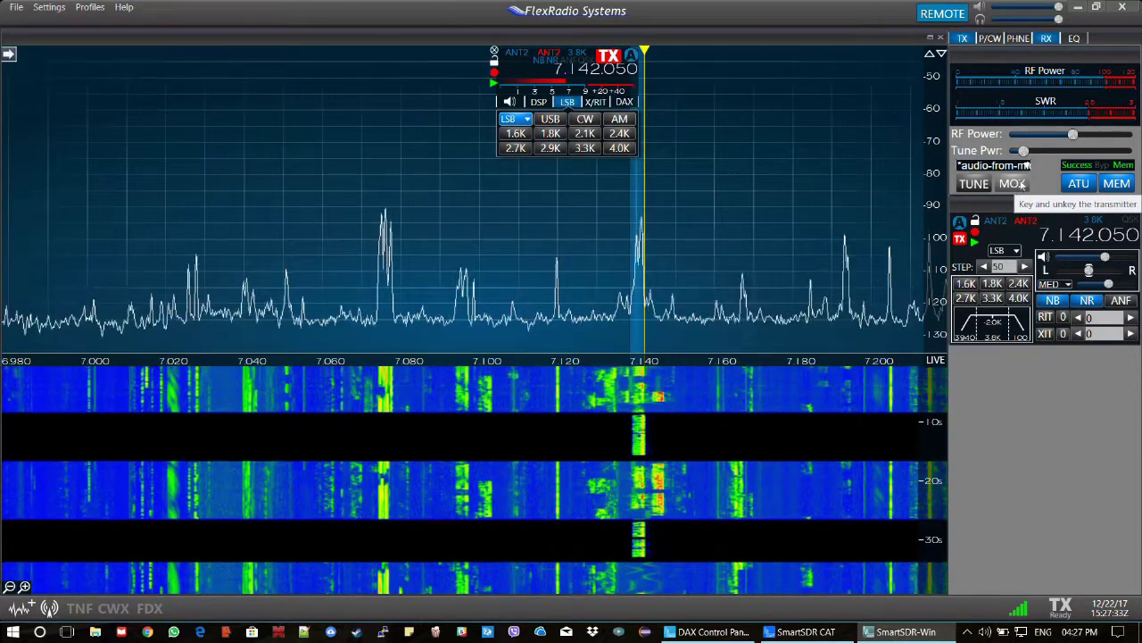
Raise the RF power slightly and make two more short transmissions on 7.142.050, returning to receive after each
mouse_move(1075, 134)
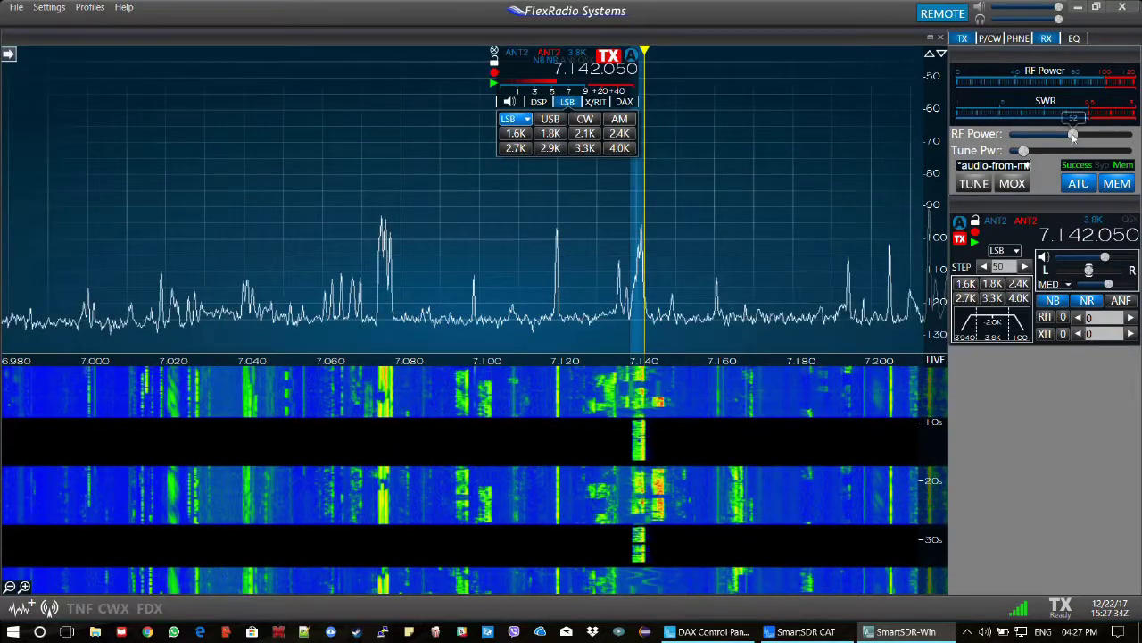
left_click(1013, 185)
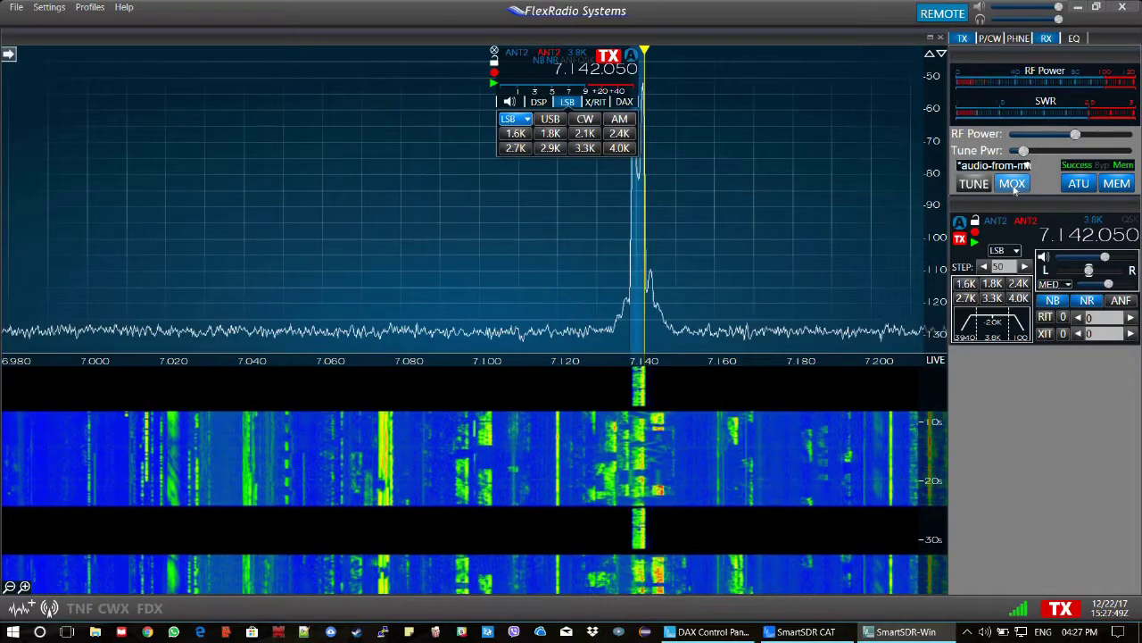
left_click(1014, 187)
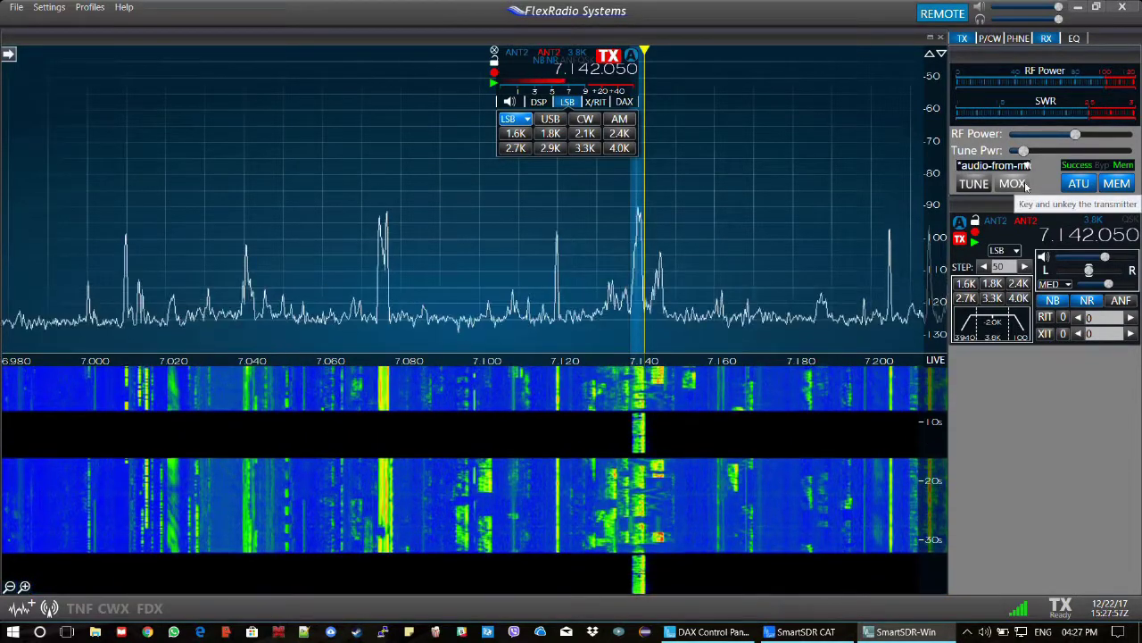
left_click(1013, 184)
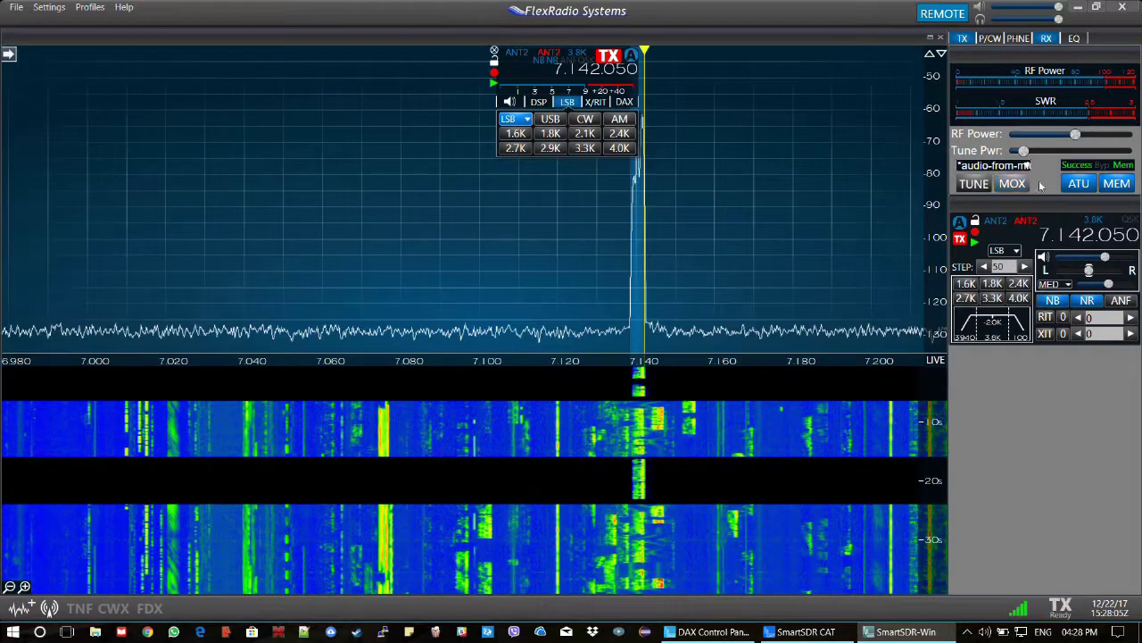
left_click(1026, 185)
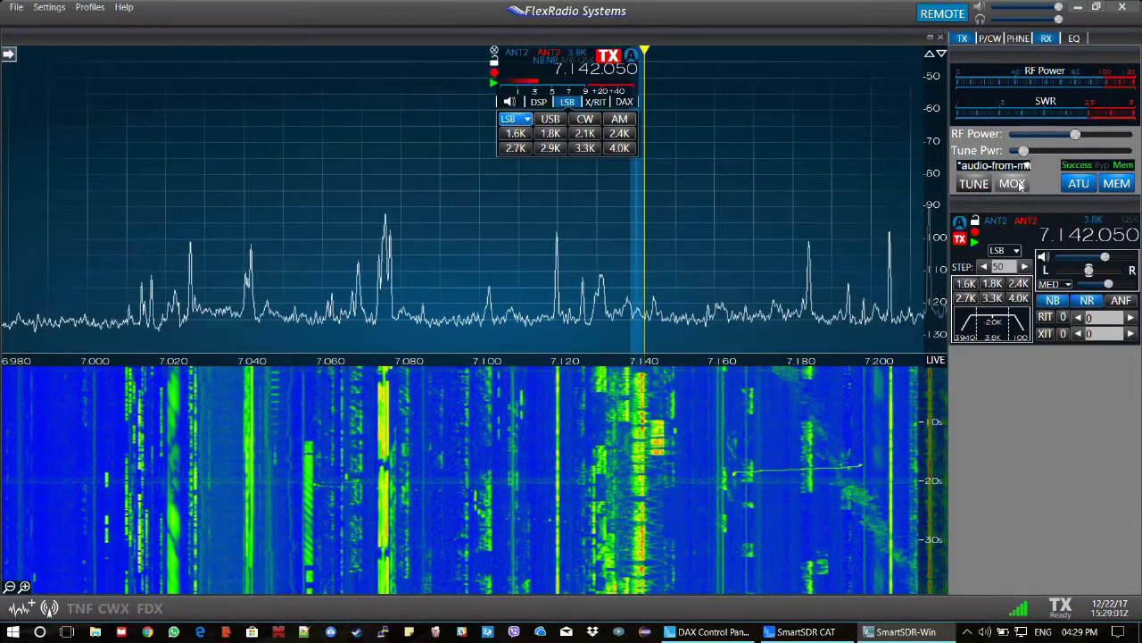
Key the transmitter for another reply on 7.142.050, unkey it to listen, and key it again
left_click(1014, 183)
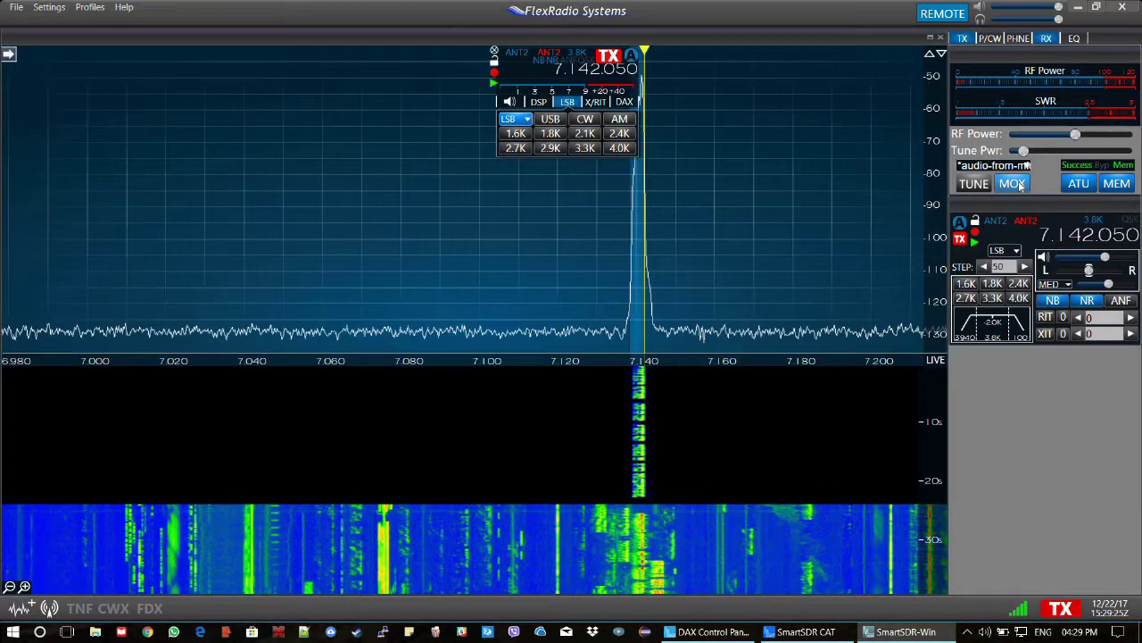
left_click(1017, 184)
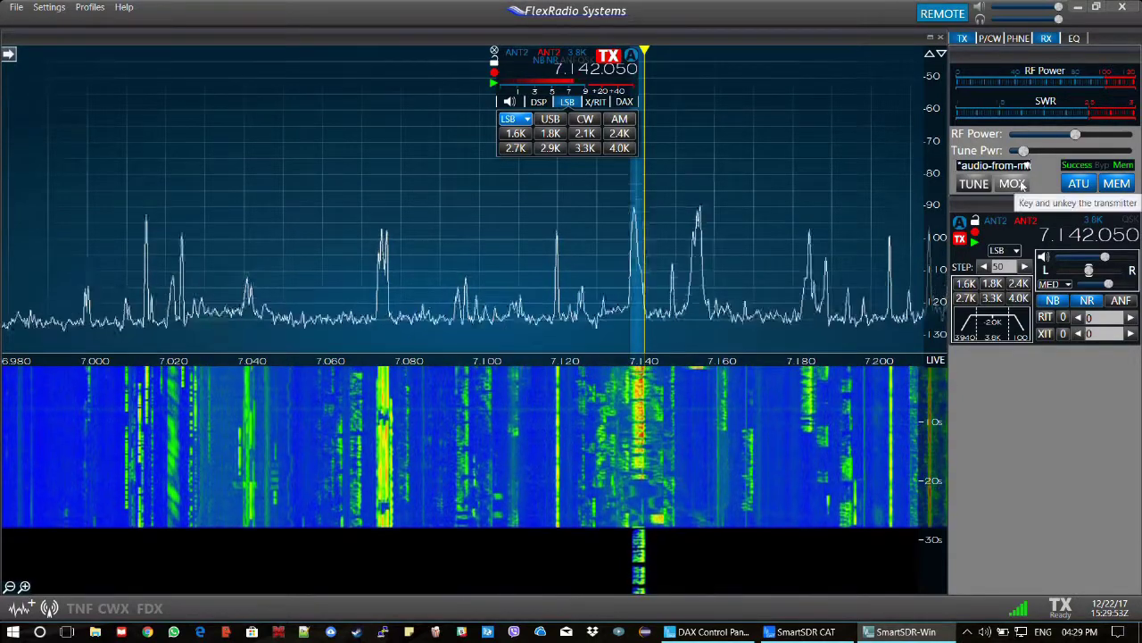
left_click(1029, 183)
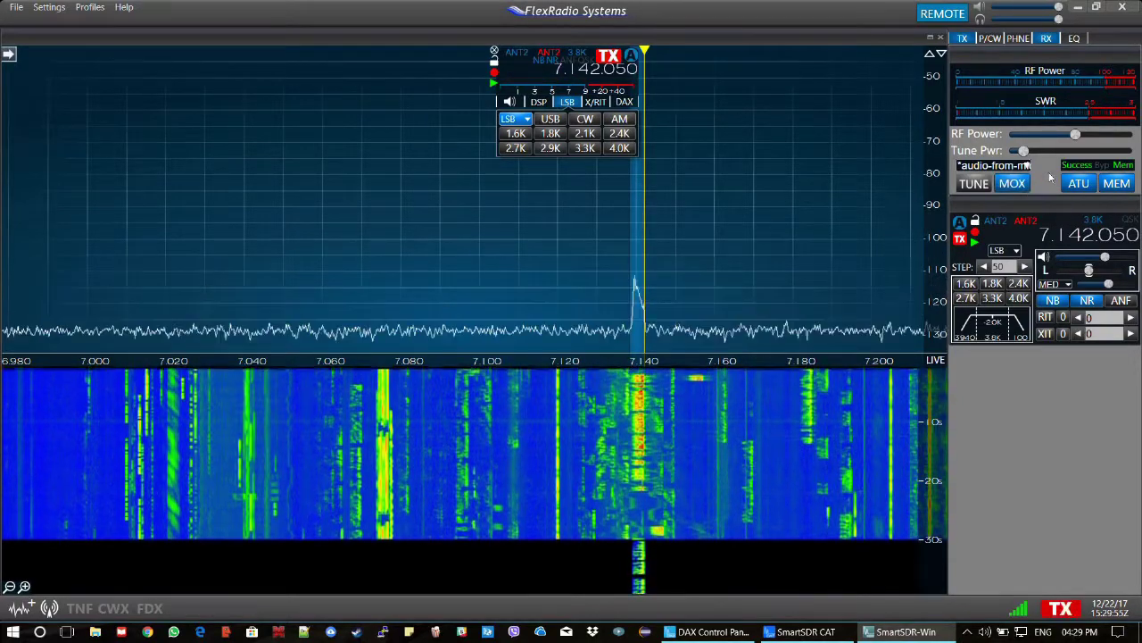